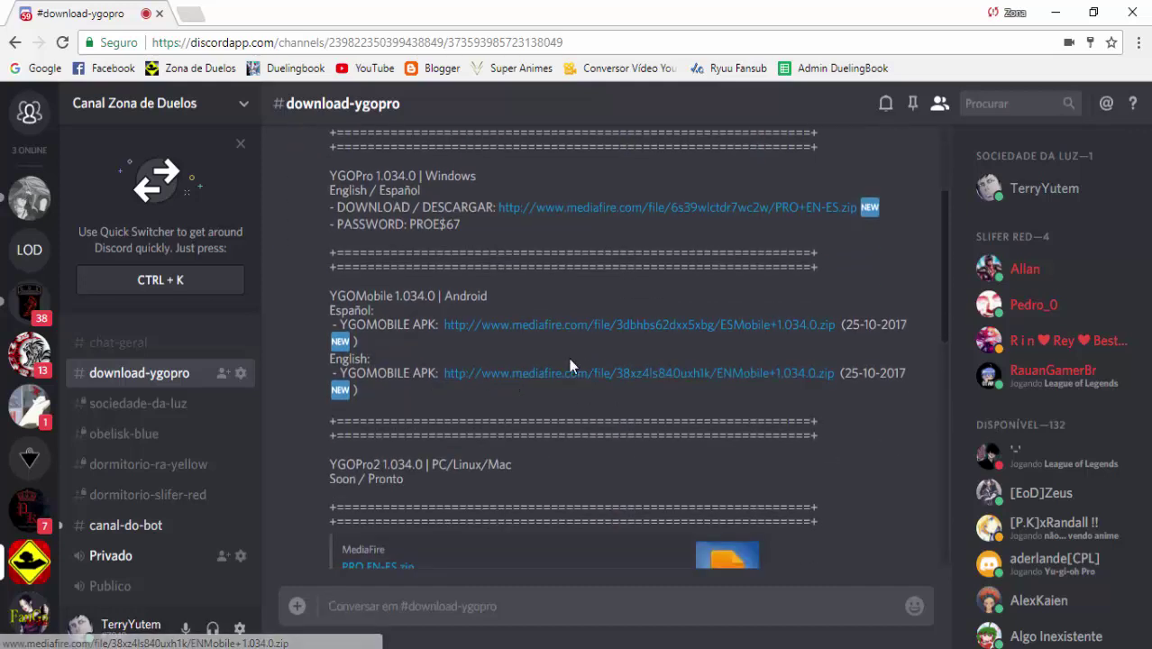
- Follow the mediafire.com PRO+EN-ES.zip link under YGOPro 1.034.0 | Windows in the Discord chat
{"action": "scroll", "coordinate": [513, 291], "scroll_direction": "up", "scroll_amount": 3}
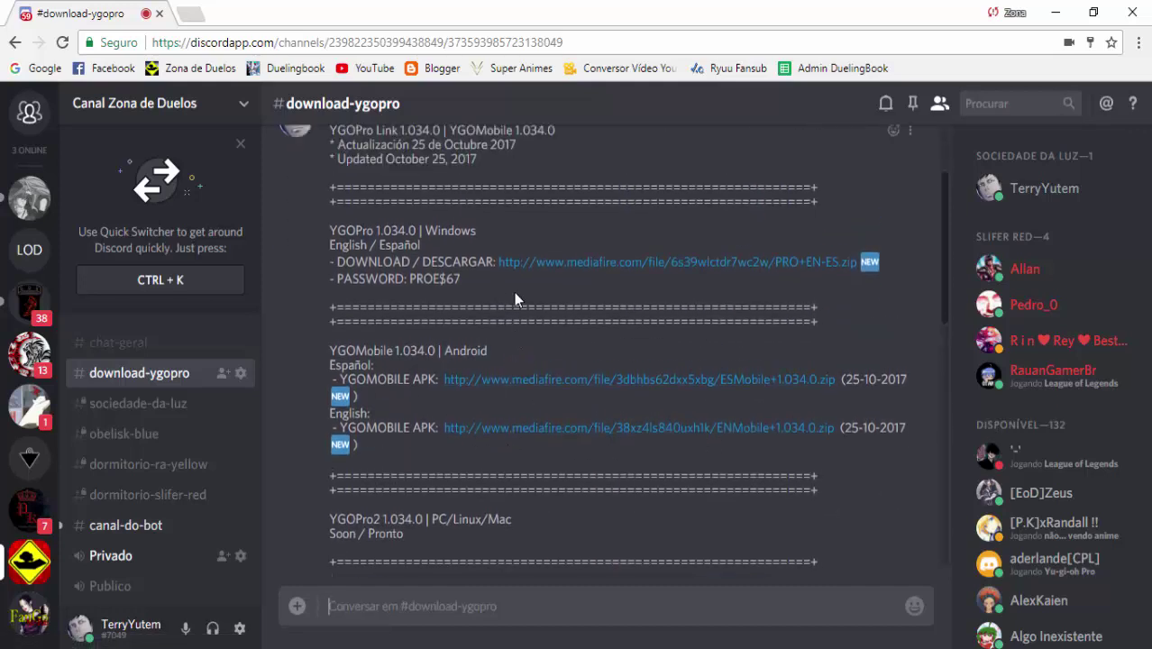
{"action": "scroll", "coordinate": [569, 347], "scroll_direction": "down", "scroll_amount": 3}
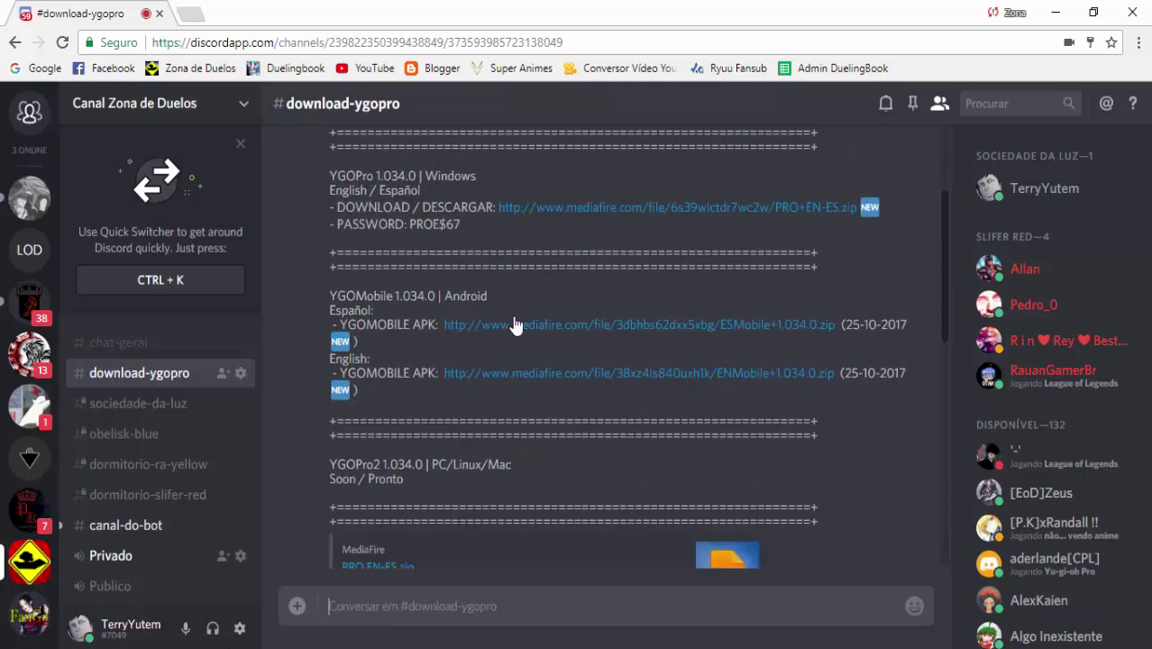
{"action": "scroll", "coordinate": [617, 329], "scroll_direction": "up", "scroll_amount": 3}
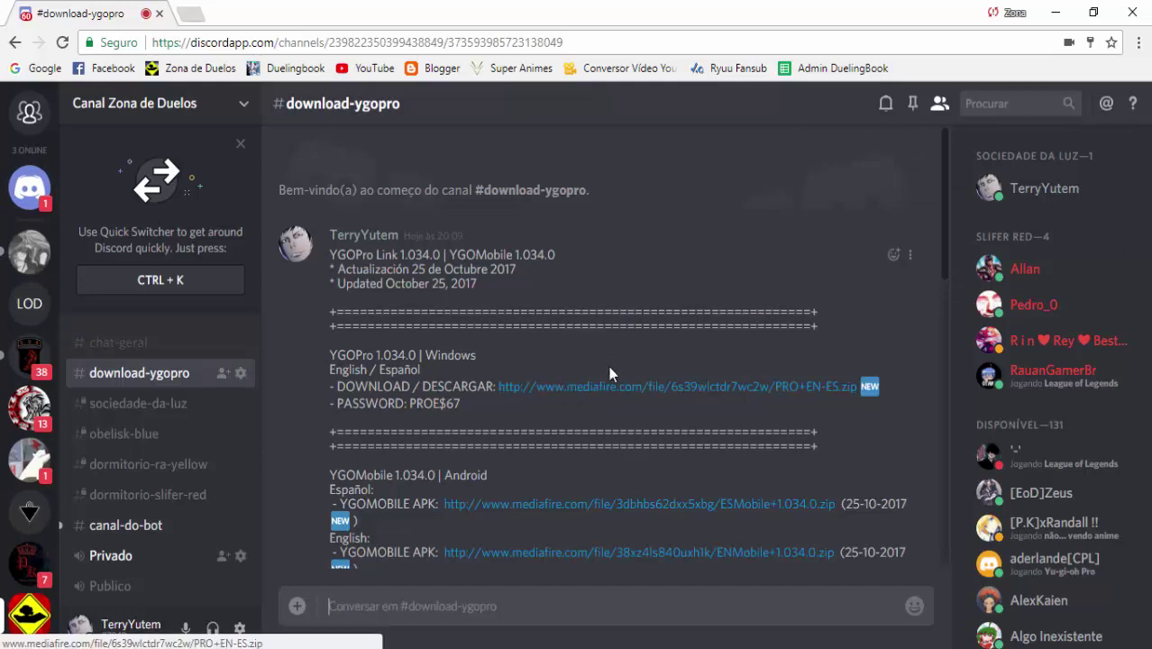
{"action": "left_click", "coordinate": [553, 386]}
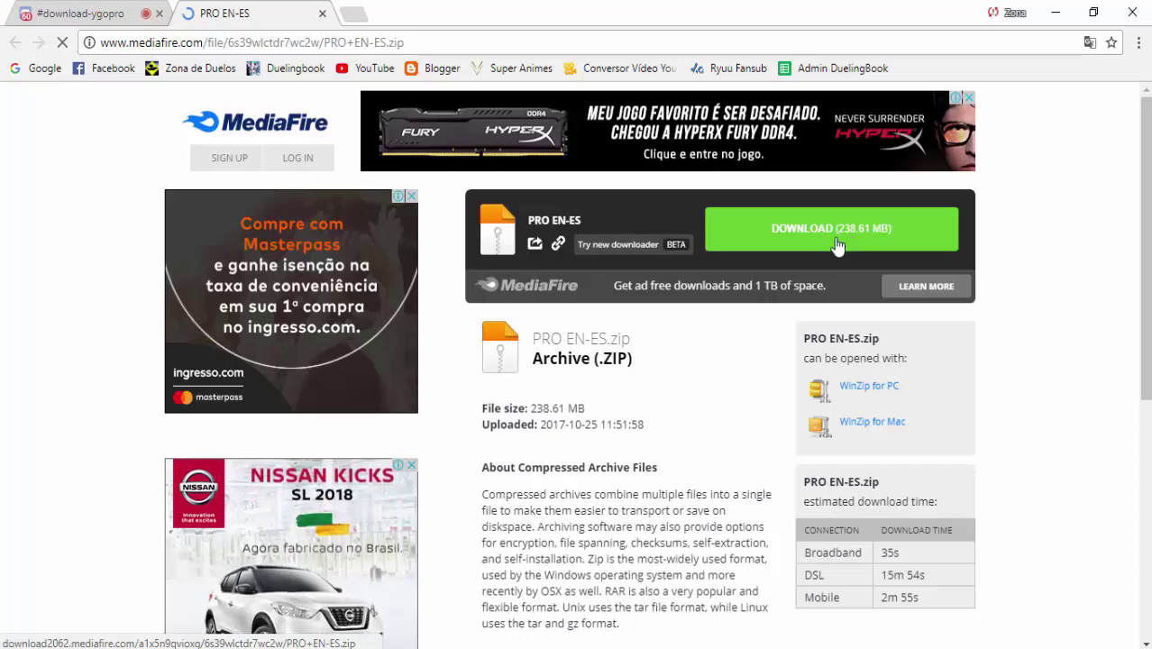
- Download the 238.61 MB PRO EN-ES.zip and cancel the duplicate PRO EN-ES (1).zip download
{"action": "left_click", "coordinate": [784, 226]}
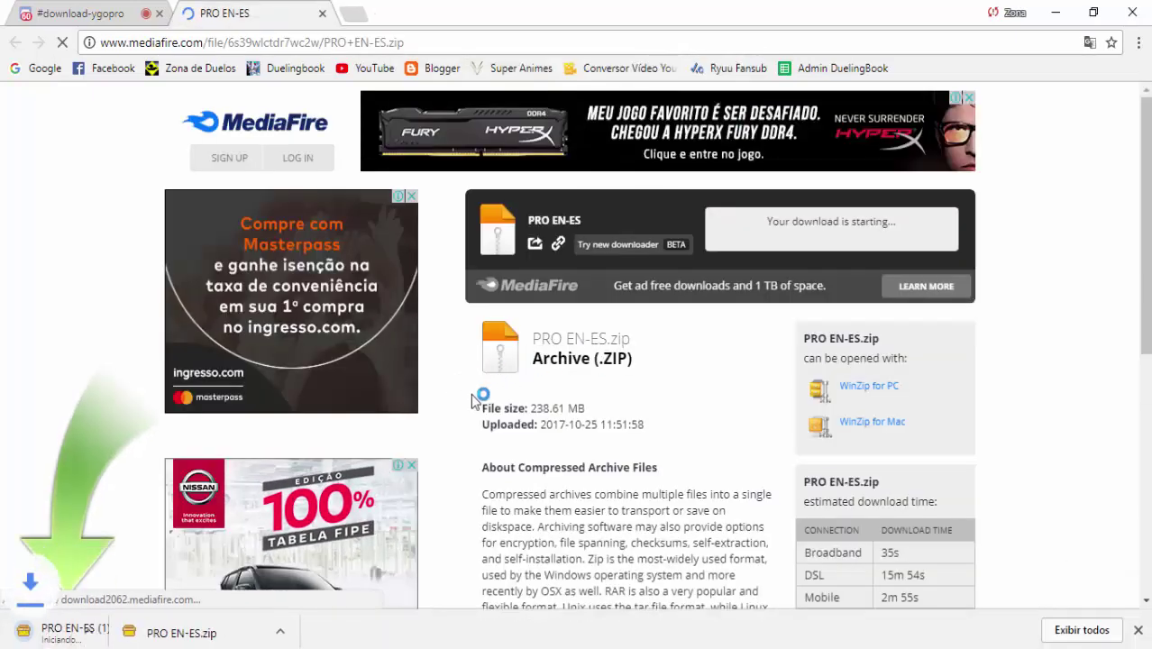
{"action": "left_click", "coordinate": [174, 630]}
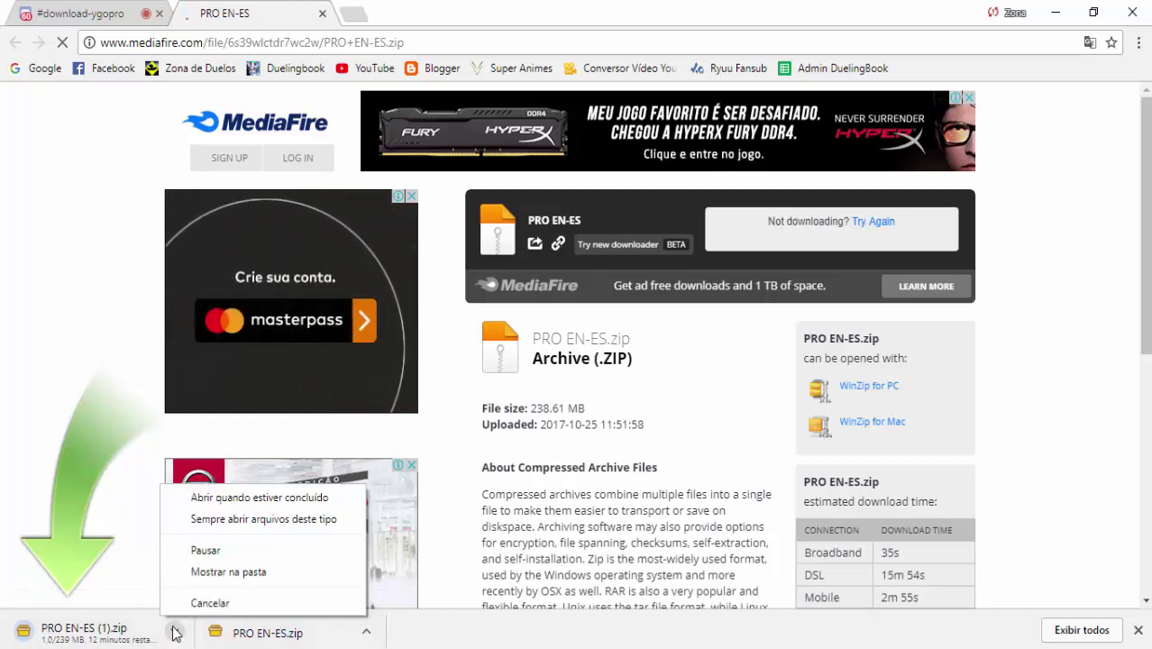
{"action": "left_click", "coordinate": [209, 603]}
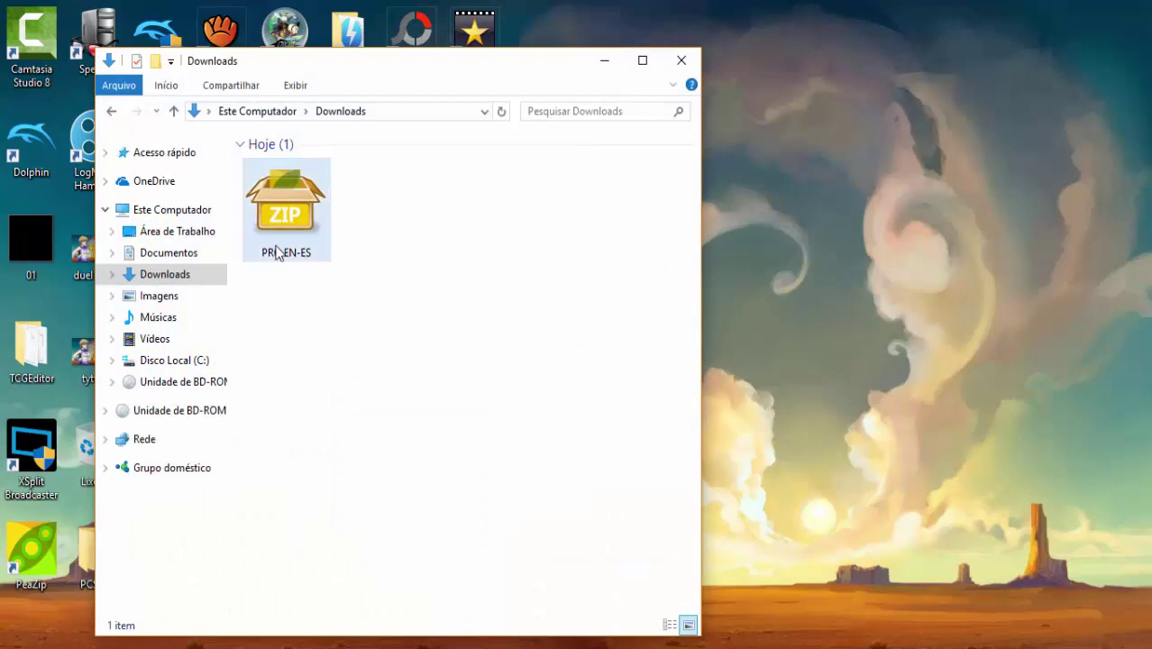
- Open PRO EN-ES.zip from Downloads in PeaZip and create an empty desktop folder named YGOPRO
{"action": "left_click", "coordinate": [284, 211]}
{"action": "double_click", "coordinate": [284, 217]}
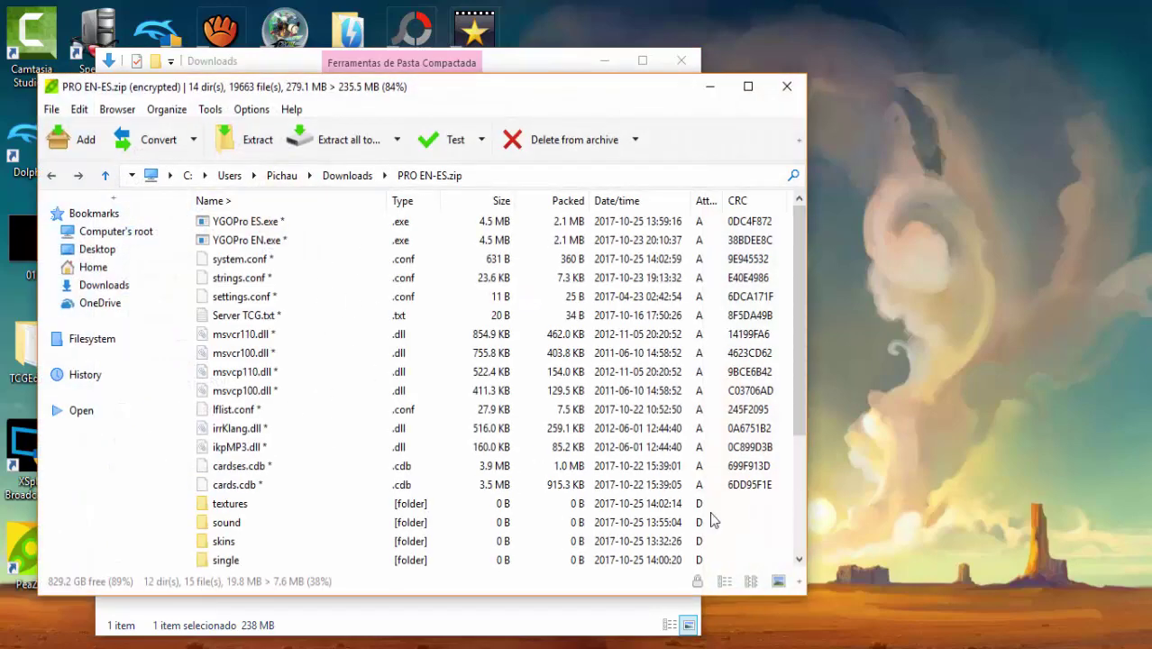
{"action": "right_click", "coordinate": [909, 207]}
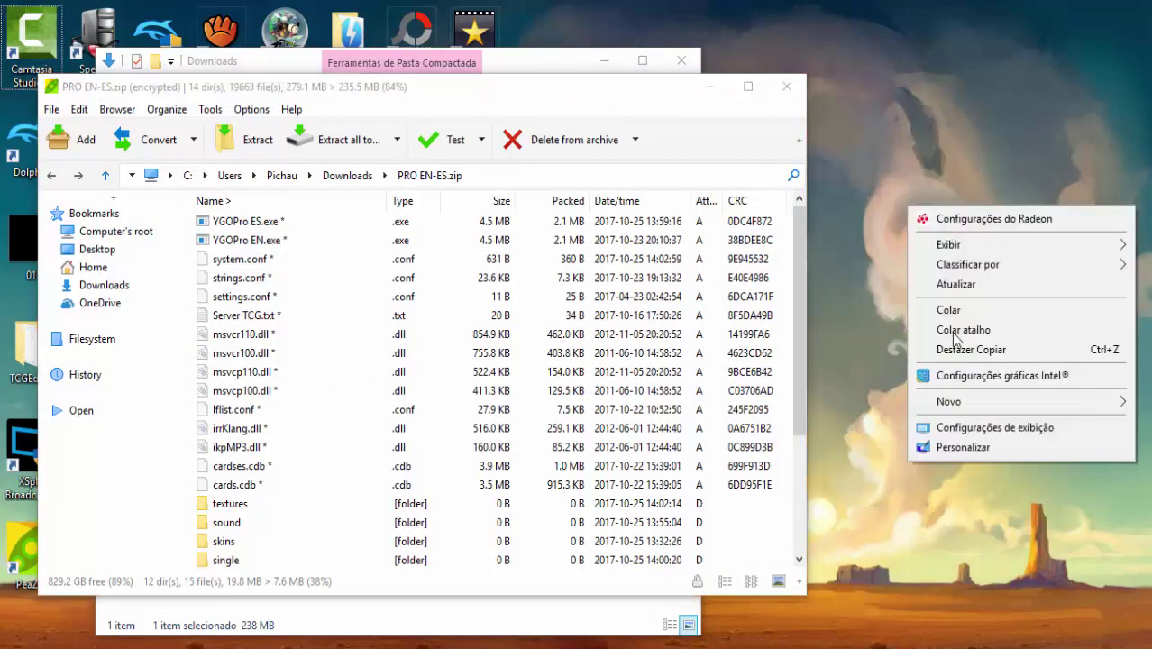
{"action": "mouse_move", "coordinate": [966, 402]}
{"action": "left_click", "coordinate": [813, 403]}
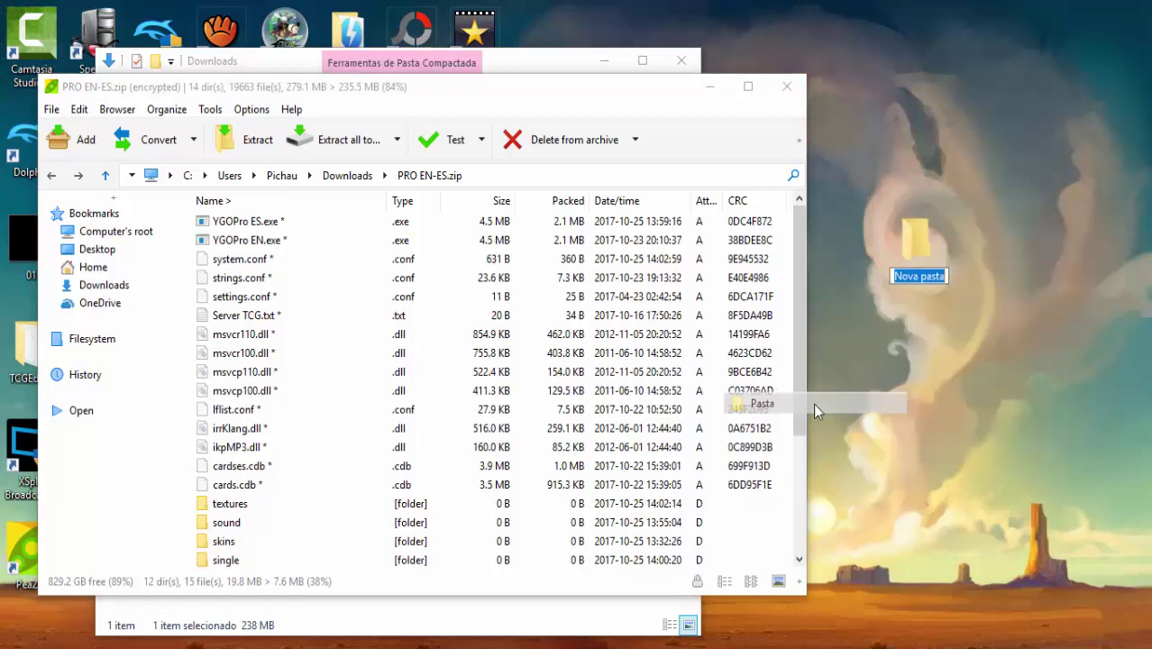
{"action": "type", "text": "YGOPRO"}
{"action": "key", "text": "Return"}
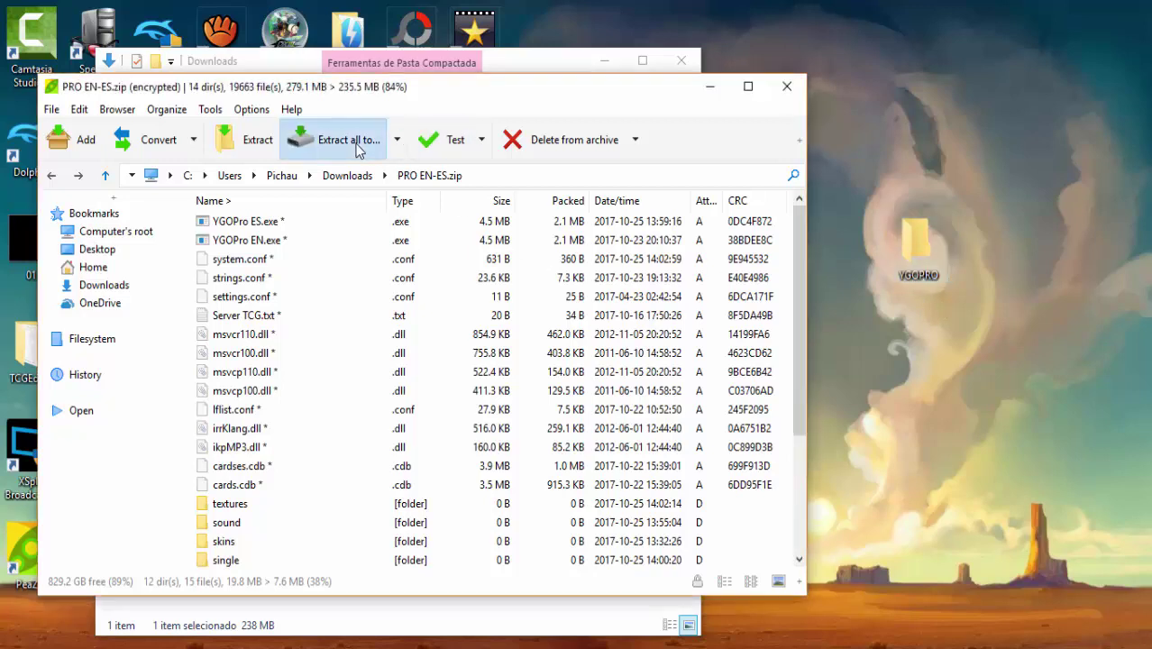
- Extract all of PRO EN-ES.zip to the desktop YGOPRO folder, then return to Chrome's Discord tab
{"action": "left_click", "coordinate": [341, 140]}
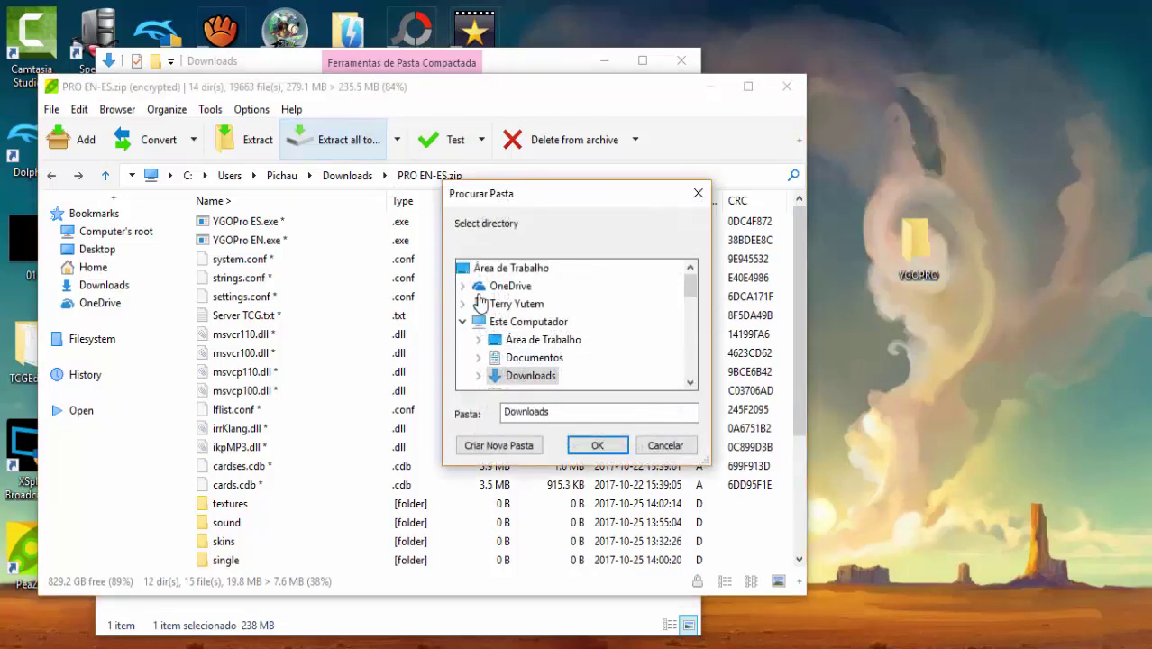
{"action": "scroll", "coordinate": [559, 338], "scroll_direction": "down", "scroll_amount": 10}
{"action": "scroll", "coordinate": [559, 338], "scroll_direction": "down", "scroll_amount": 8}
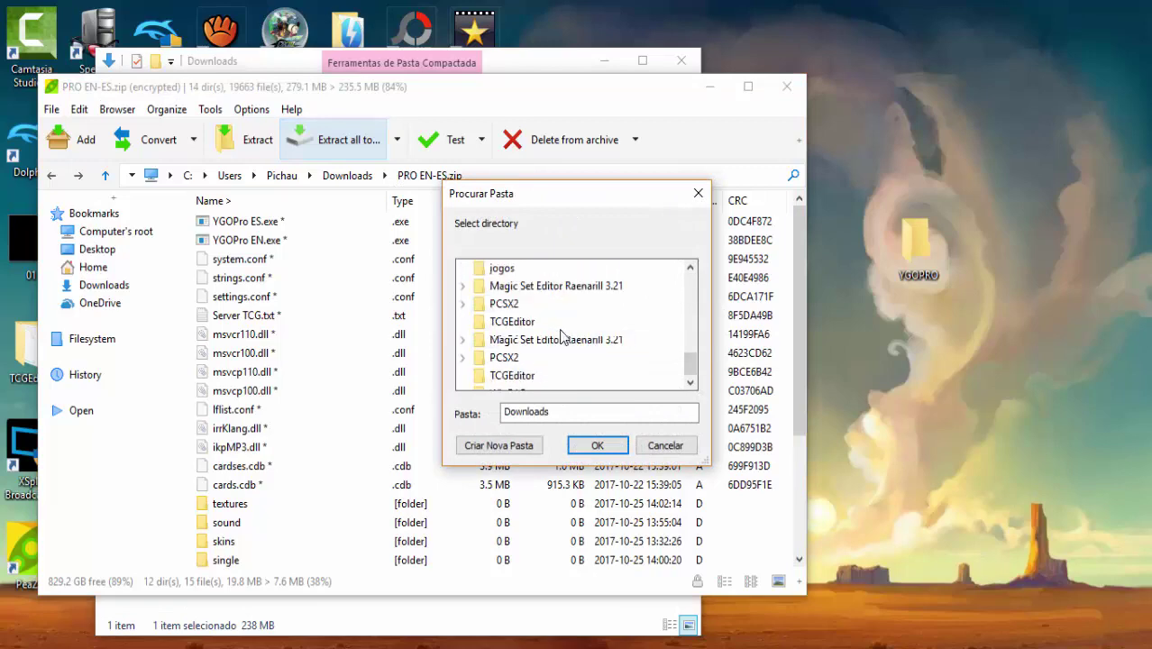
{"action": "left_click", "coordinate": [515, 360]}
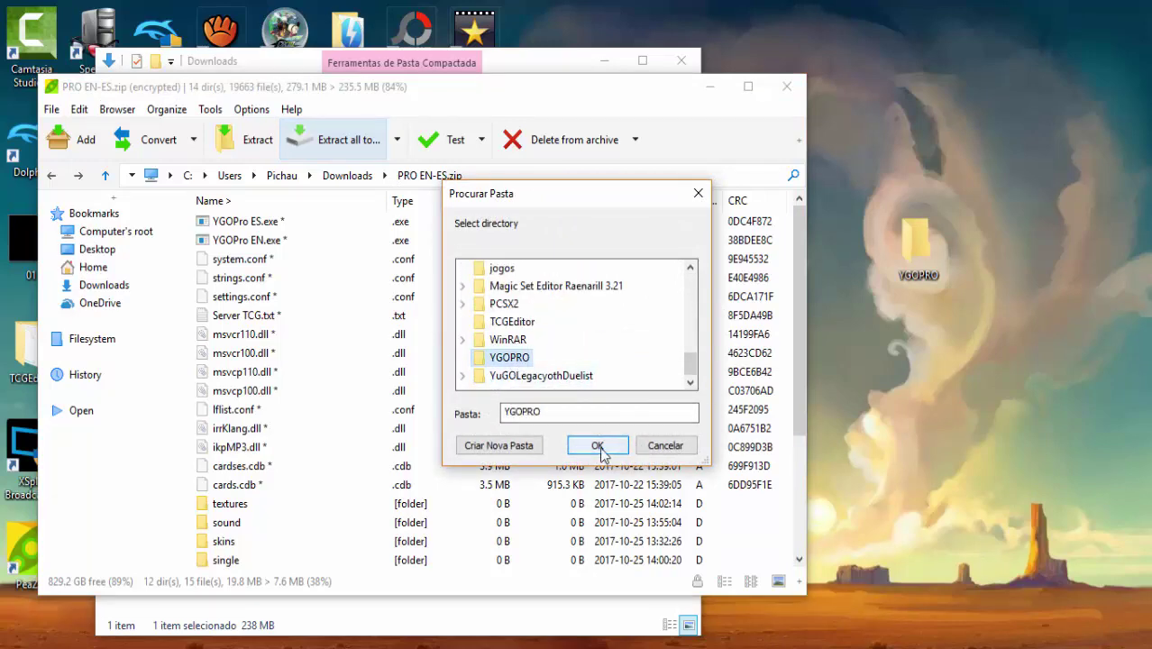
{"action": "left_click", "coordinate": [596, 445]}
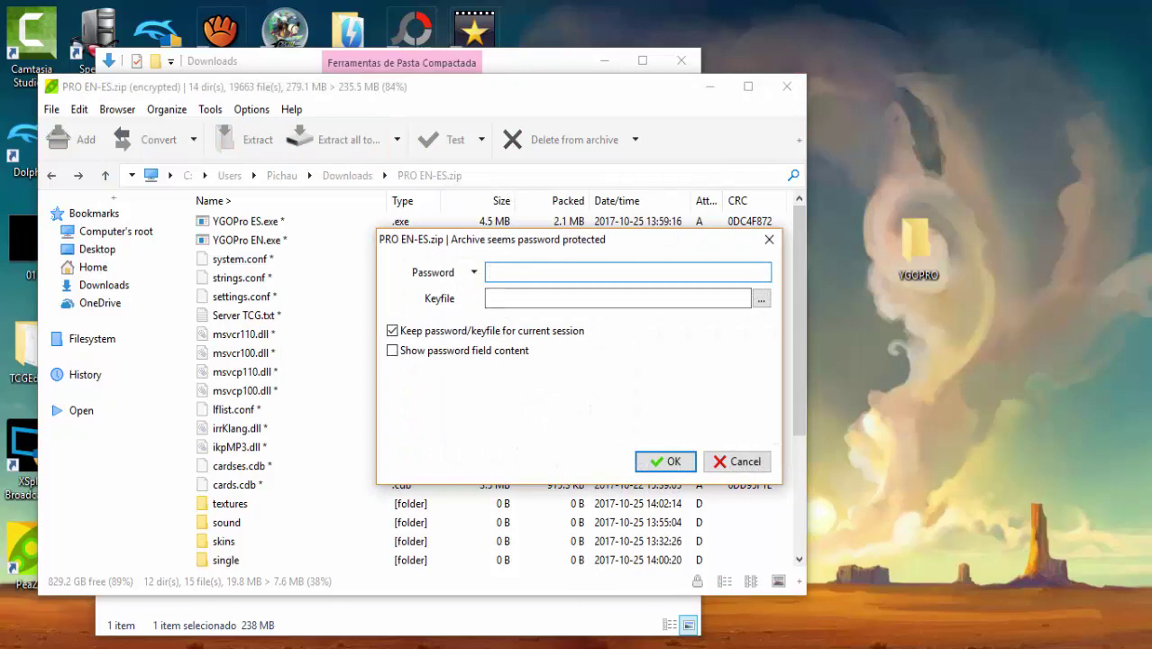
{"action": "left_click", "coordinate": [566, 645]}
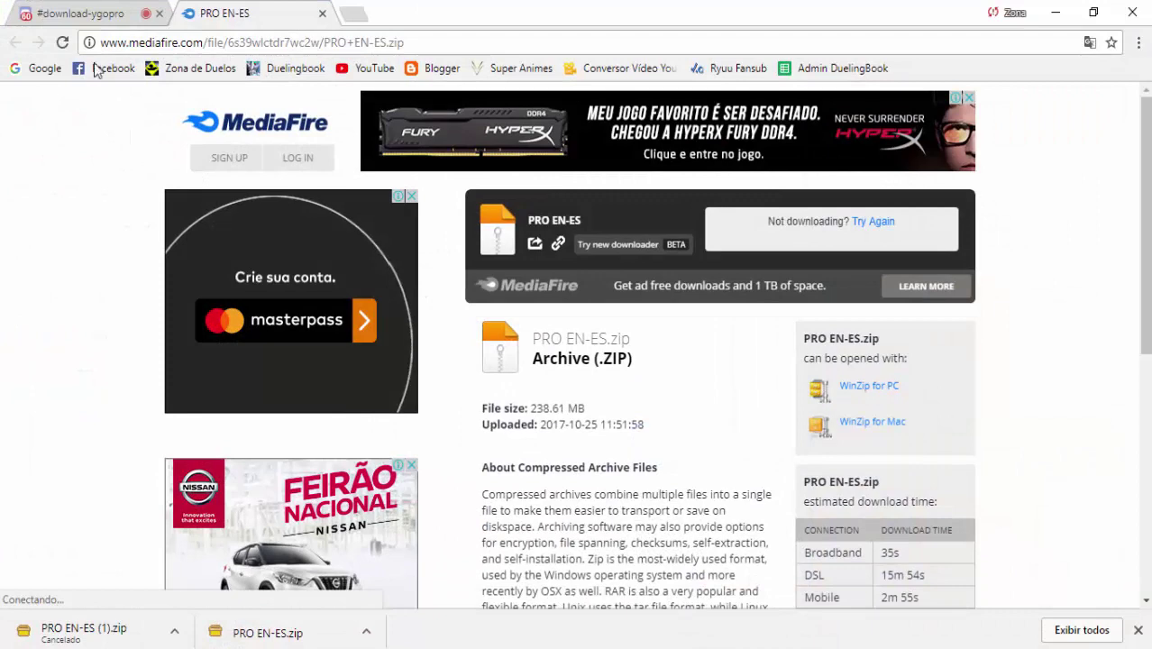
{"action": "left_click", "coordinate": [80, 13]}
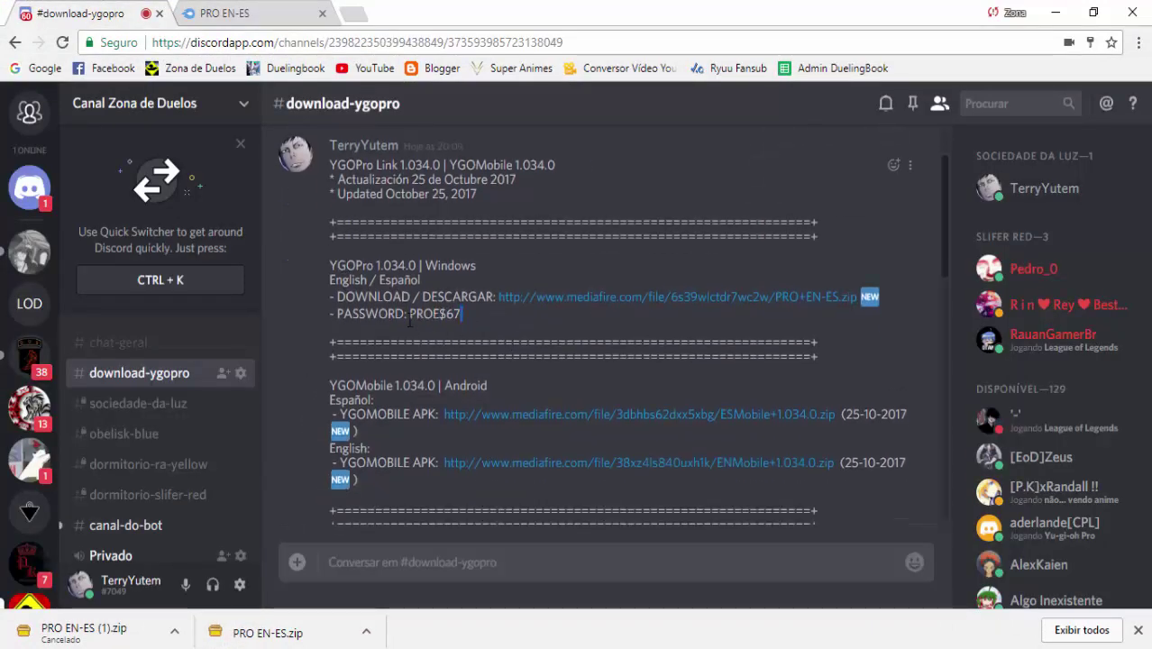
- Copy the archive password shown after PASSWORD: in the Discord post, then minimize Chrome
{"action": "left_click_drag", "start_coordinate": [409, 316], "coordinate": [461, 317]}
{"action": "left_click", "coordinate": [420, 317]}
{"action": "left_click", "coordinate": [449, 320]}
{"action": "right_click", "coordinate": [449, 314]}
{"action": "left_click", "coordinate": [468, 331]}
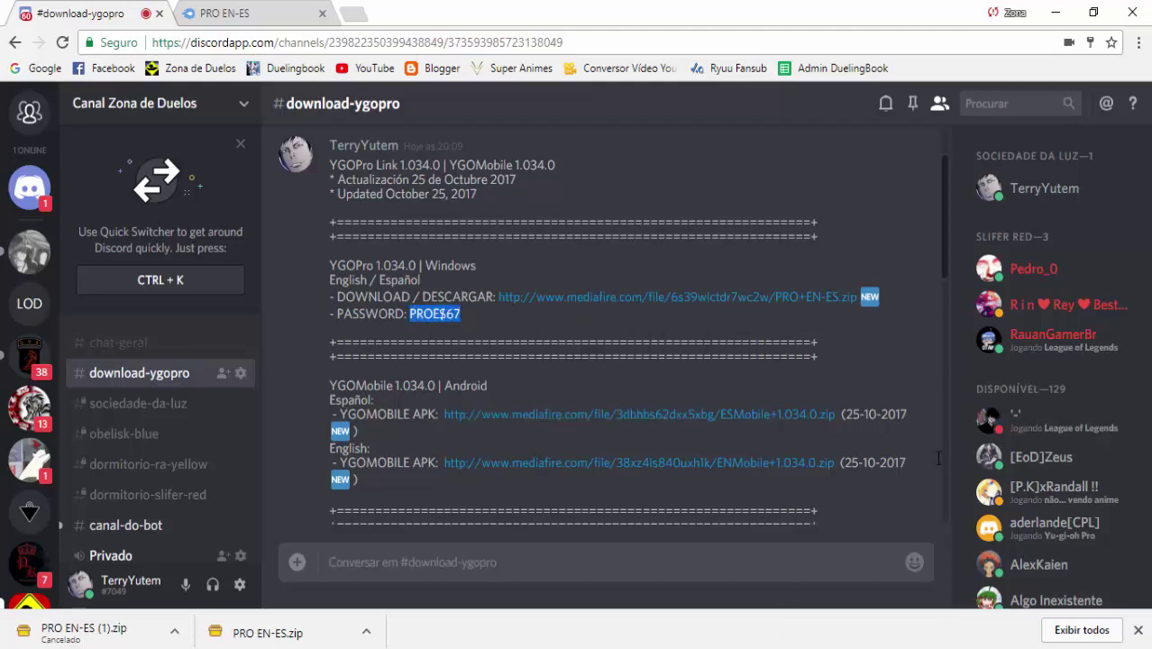
{"action": "left_click", "coordinate": [1054, 12]}
- Paste the copied password to extract into YGOPRO, then close PeaZip and the Downloads window
{"action": "right_click", "coordinate": [520, 273]}
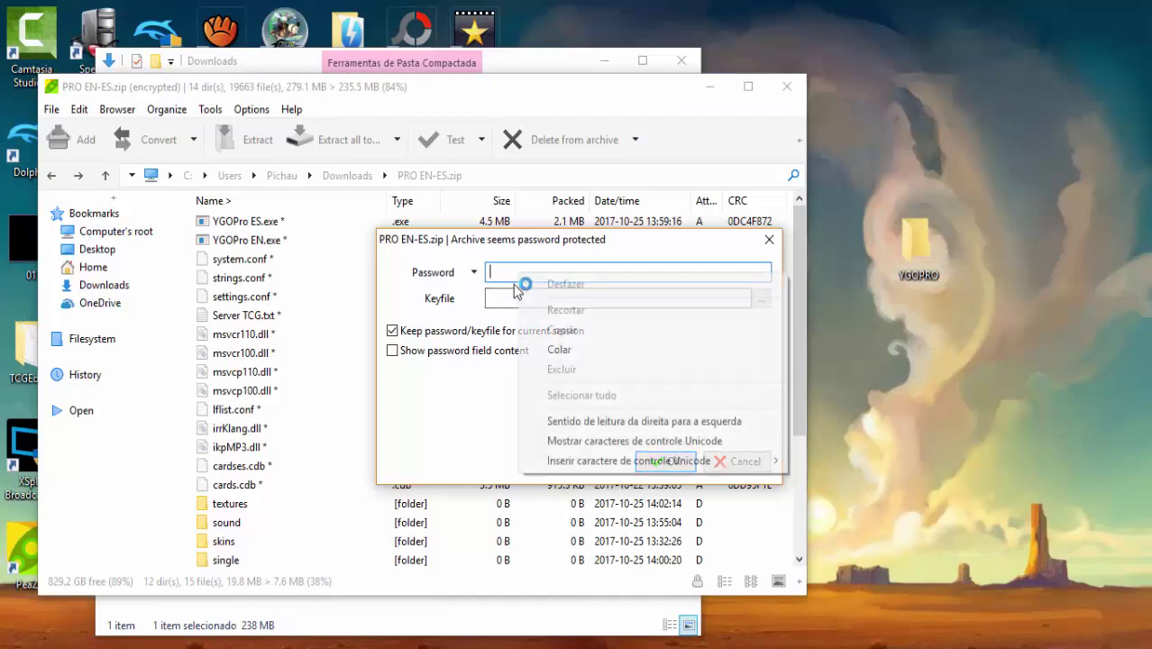
{"action": "left_click", "coordinate": [584, 350]}
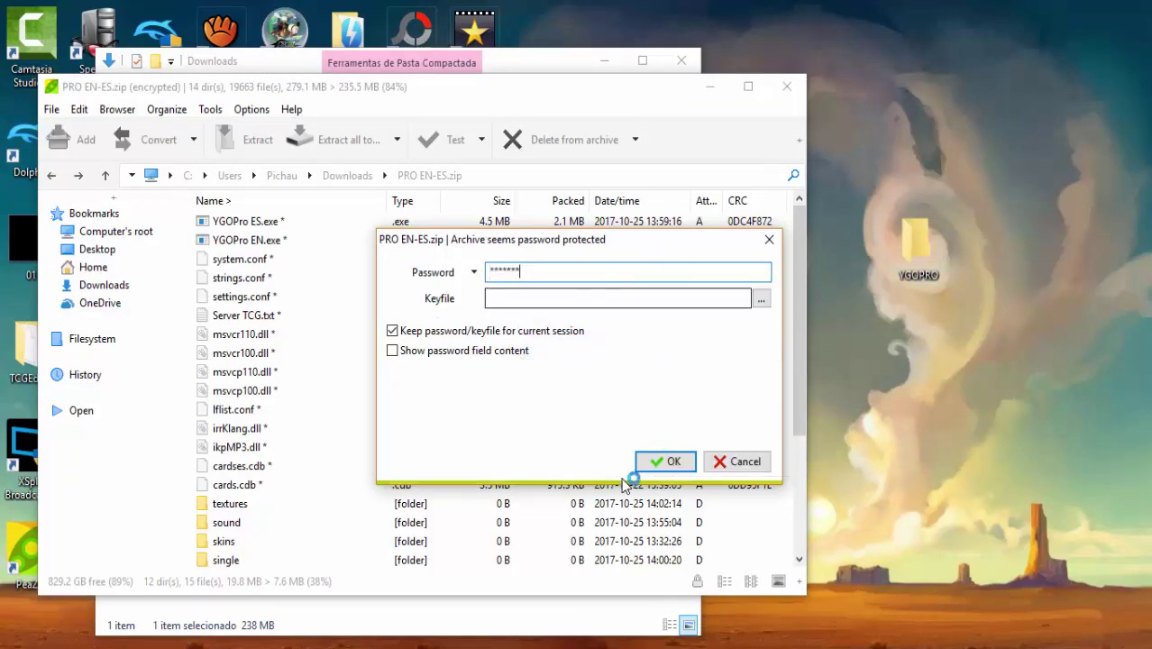
{"action": "left_click", "coordinate": [664, 461]}
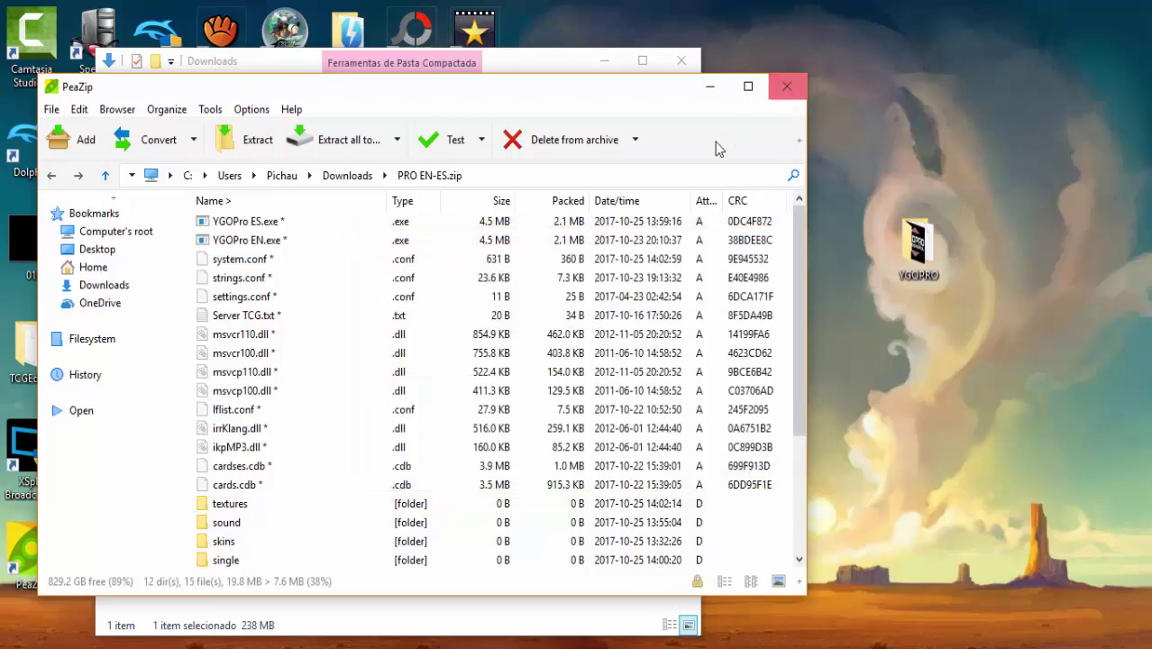
{"action": "left_click", "coordinate": [786, 85]}
{"action": "left_click", "coordinate": [681, 60]}
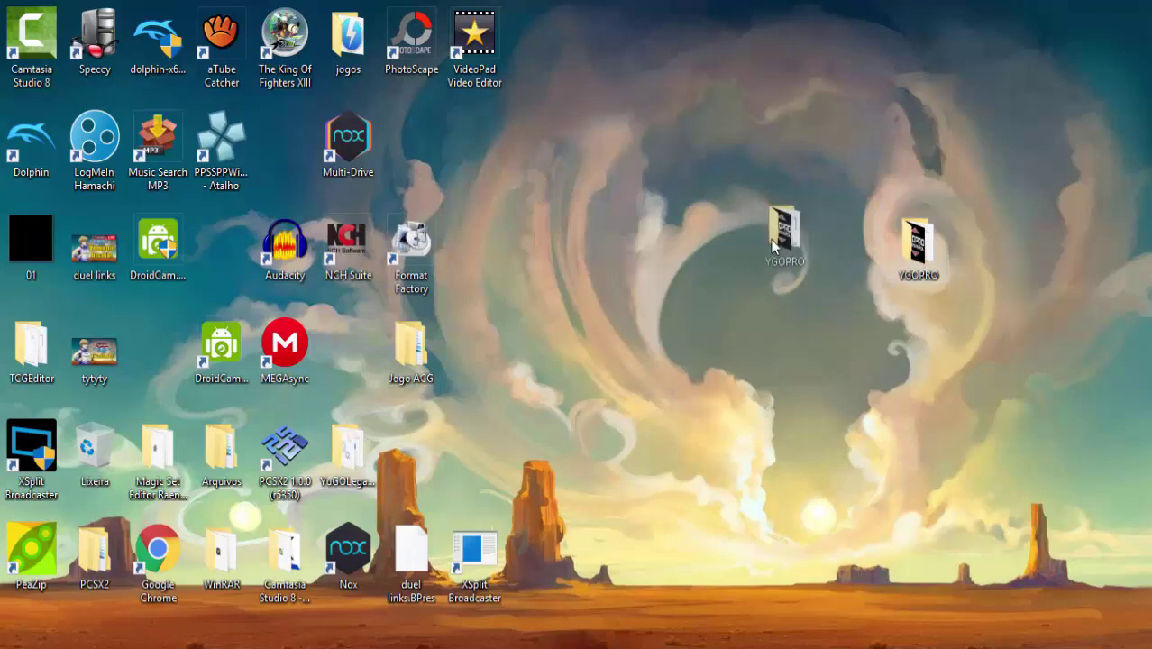
- Open the YGOPRO desktop folder maximized and launch YGOPro EN to its Version 1.034.0 menu
{"action": "left_click_drag", "start_coordinate": [792, 255], "coordinate": [758, 225]}
{"action": "double_click", "coordinate": [727, 243]}
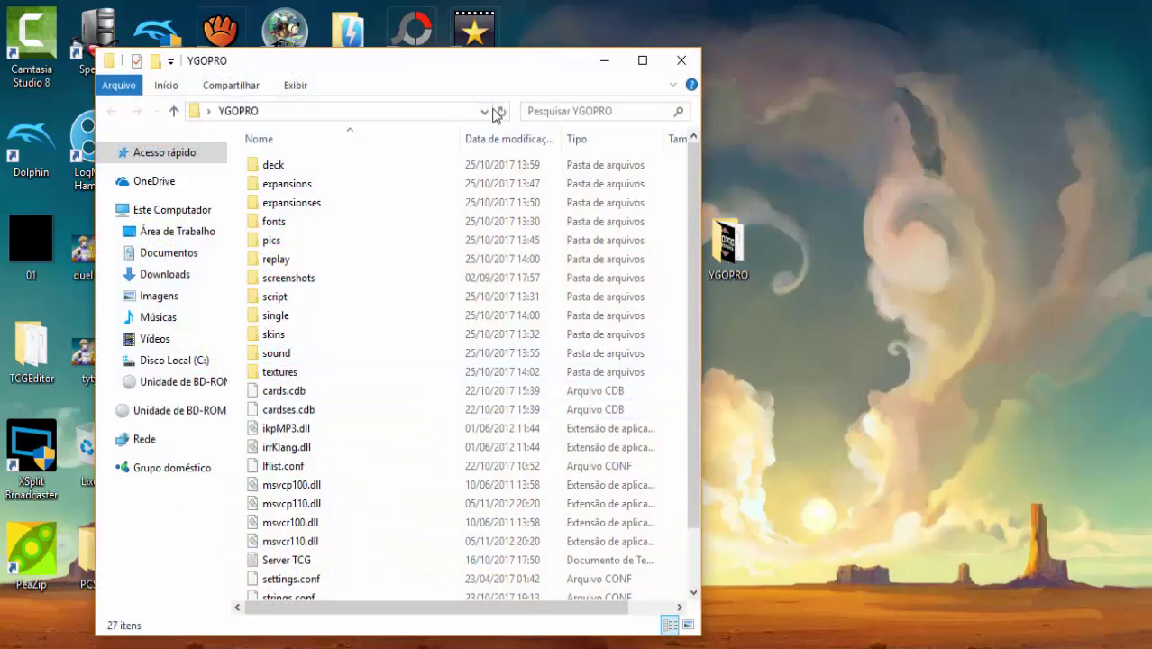
{"action": "double_click", "coordinate": [551, 63]}
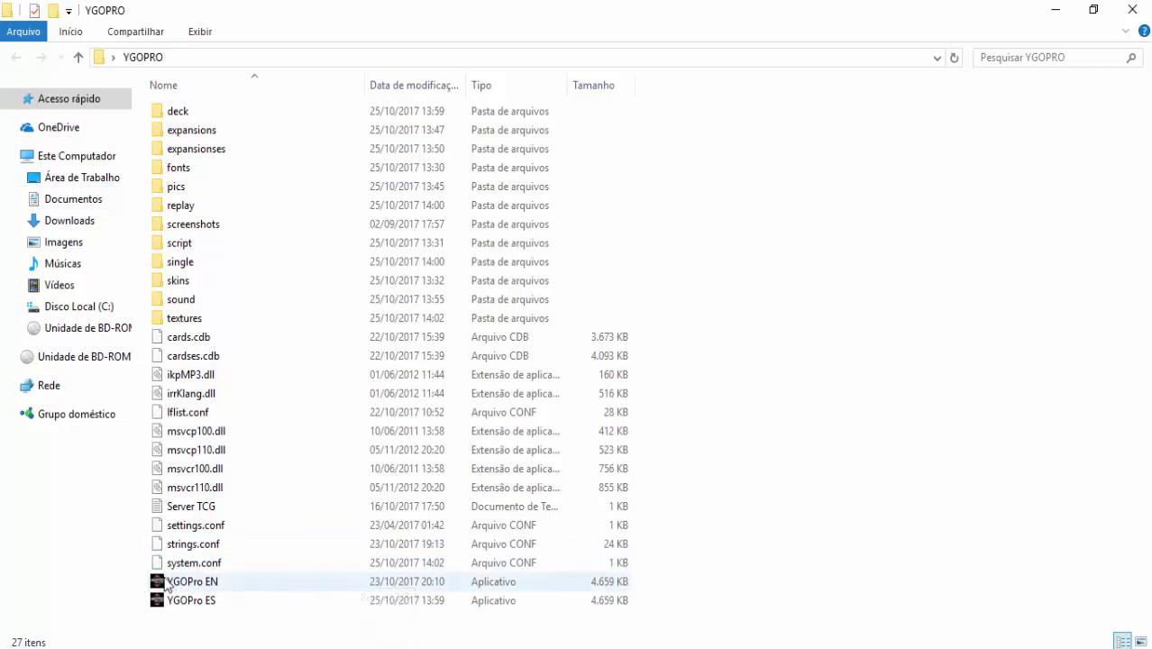
{"action": "double_click", "coordinate": [171, 584]}
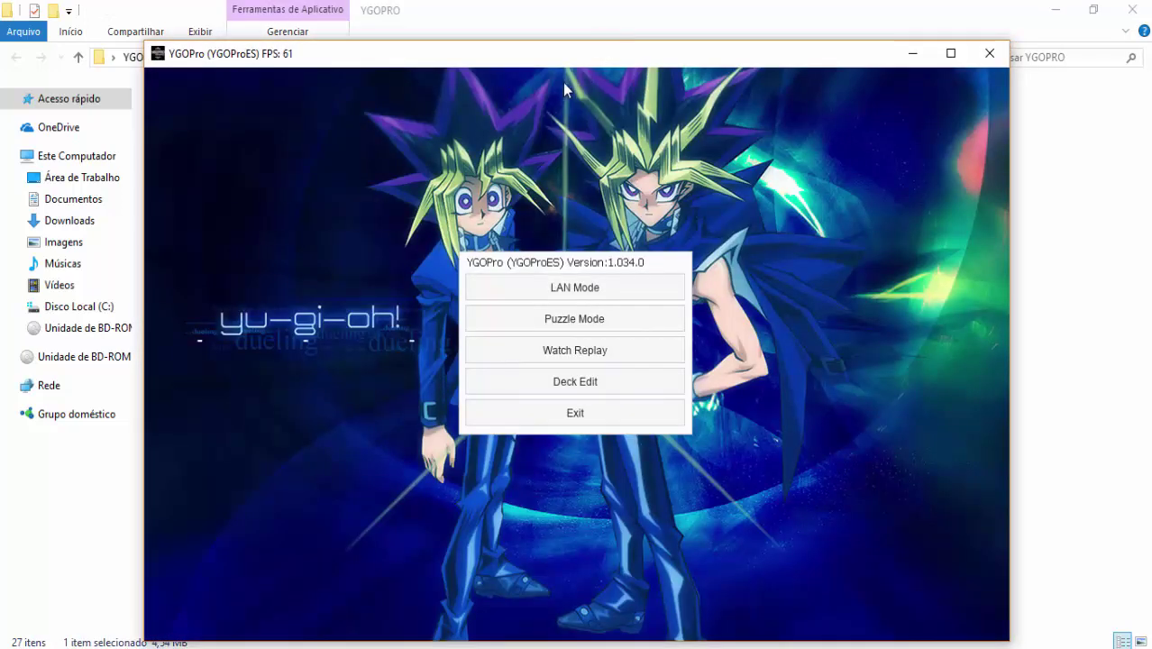
- Maximize the game, visit Deck Edit and its deck list, then exit and open LAN Mode
{"action": "left_click", "coordinate": [950, 53]}
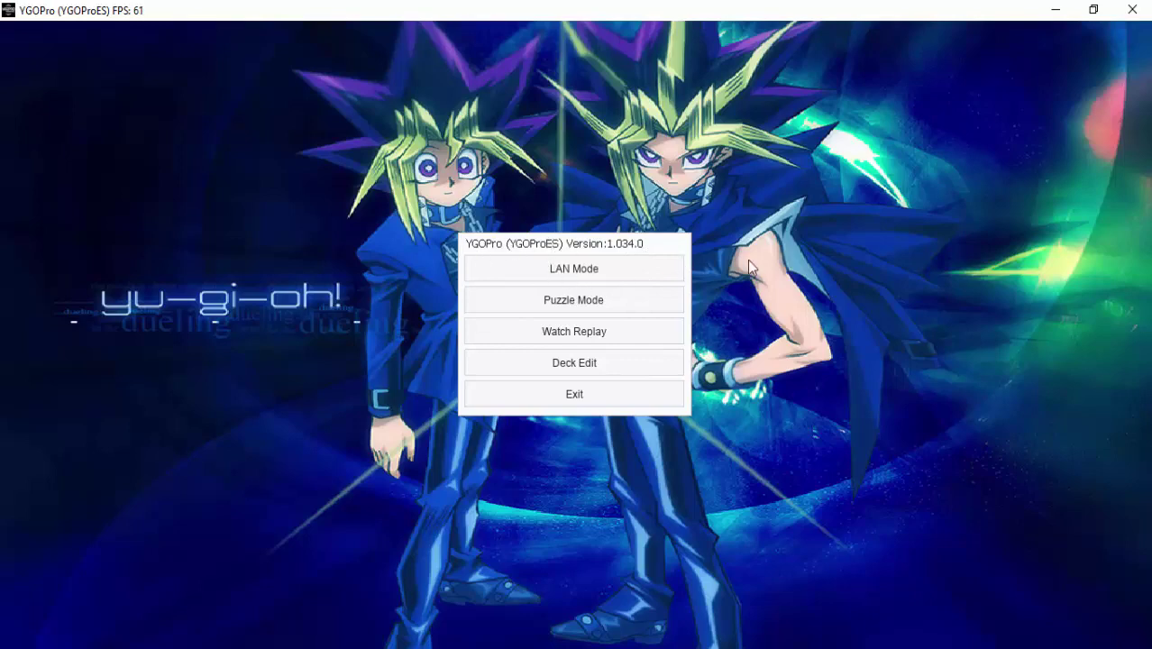
{"action": "left_click", "coordinate": [585, 358]}
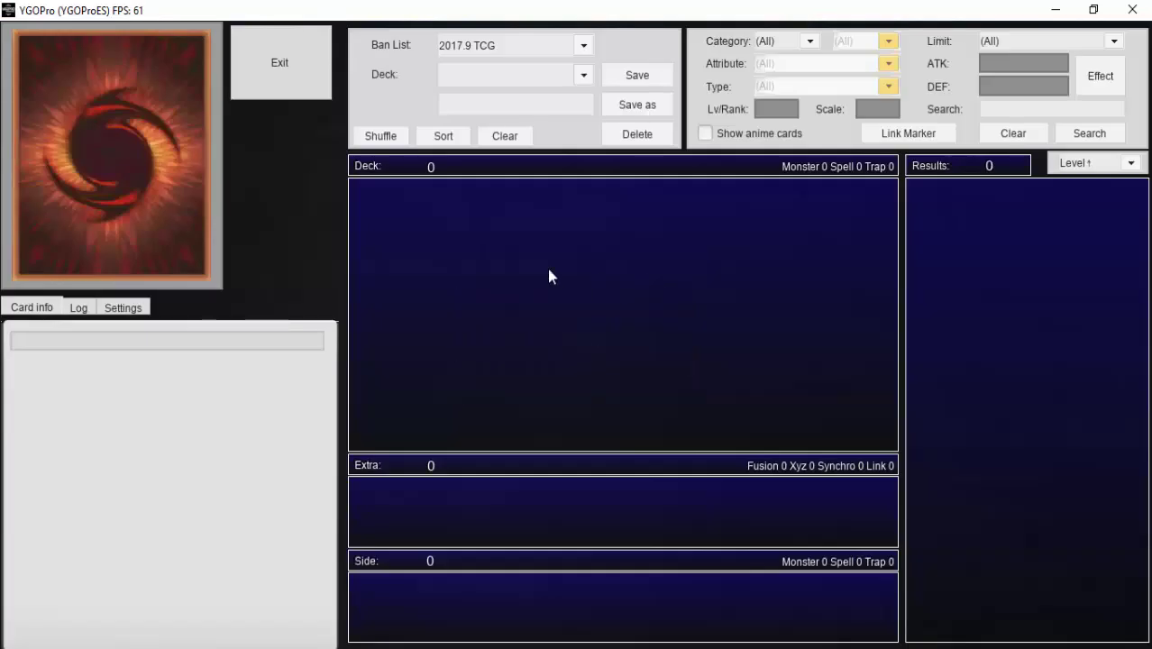
{"action": "left_click", "coordinate": [577, 78]}
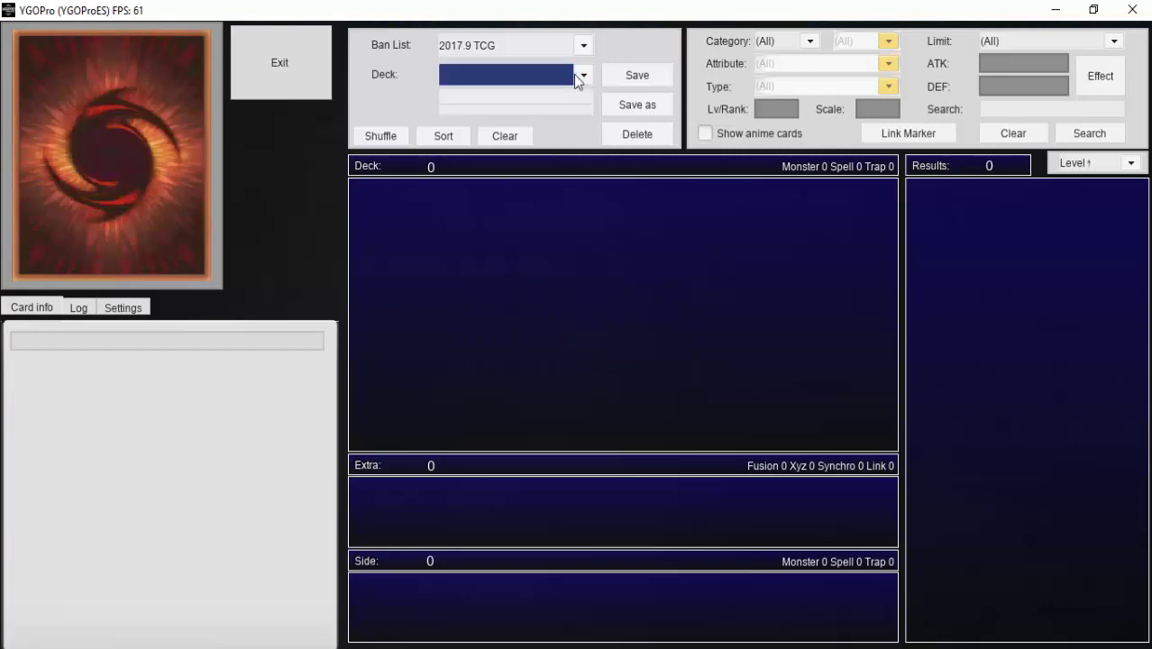
{"action": "left_click", "coordinate": [311, 63]}
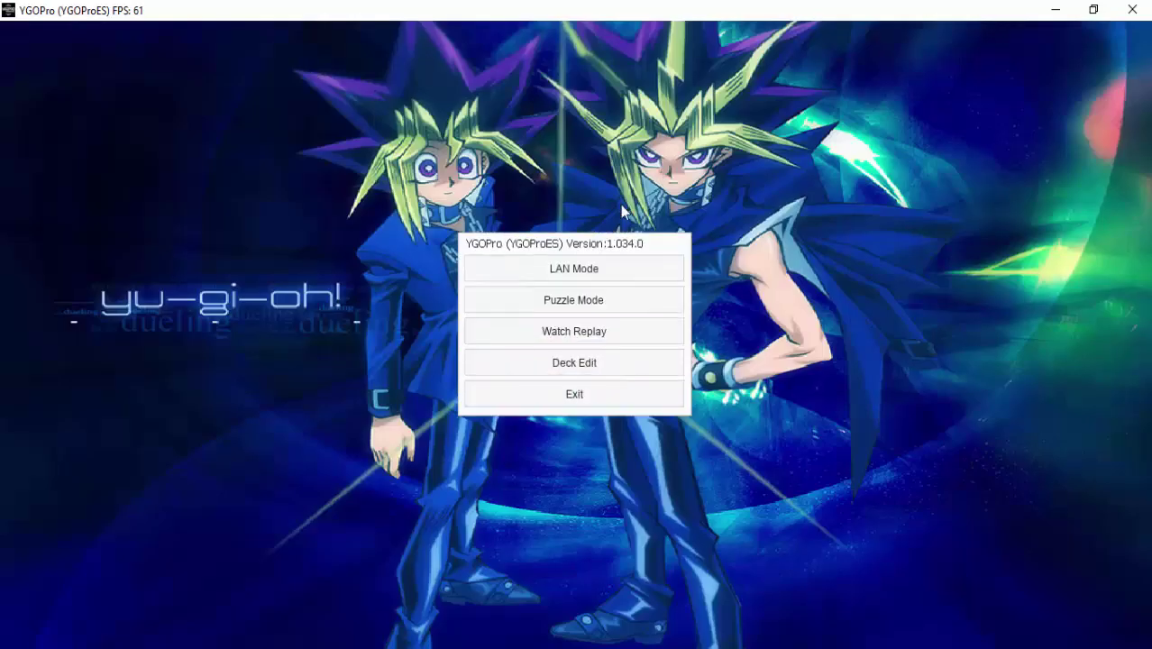
{"action": "left_click", "coordinate": [546, 270]}
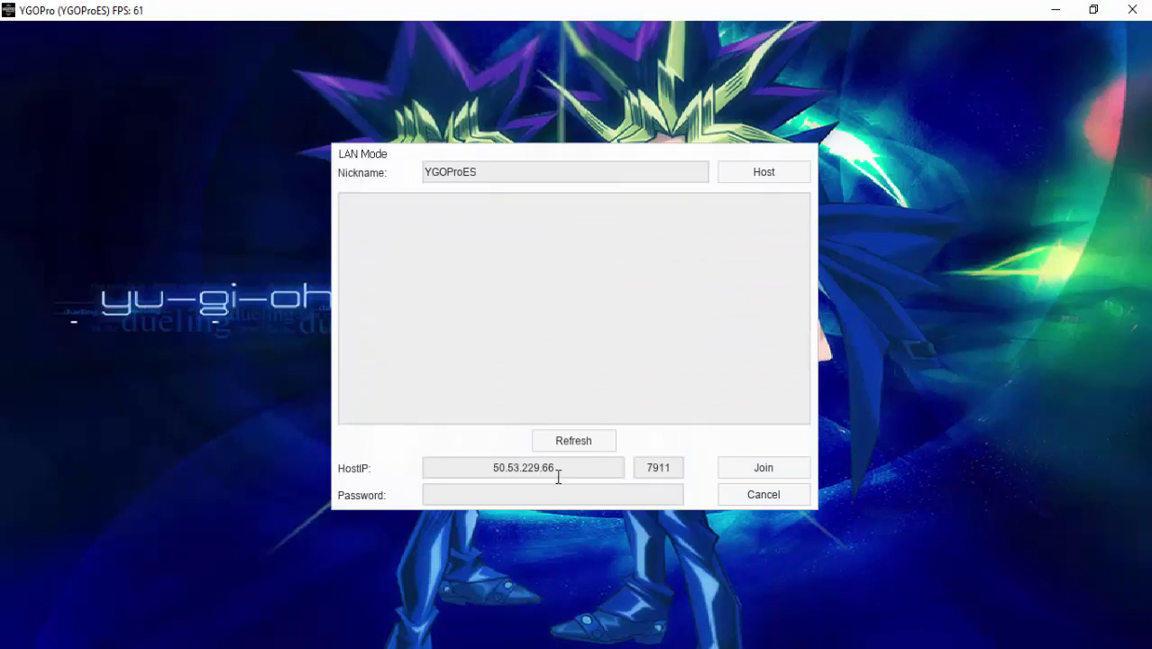
{"action": "left_click_drag", "start_coordinate": [457, 468], "coordinate": [577, 461]}
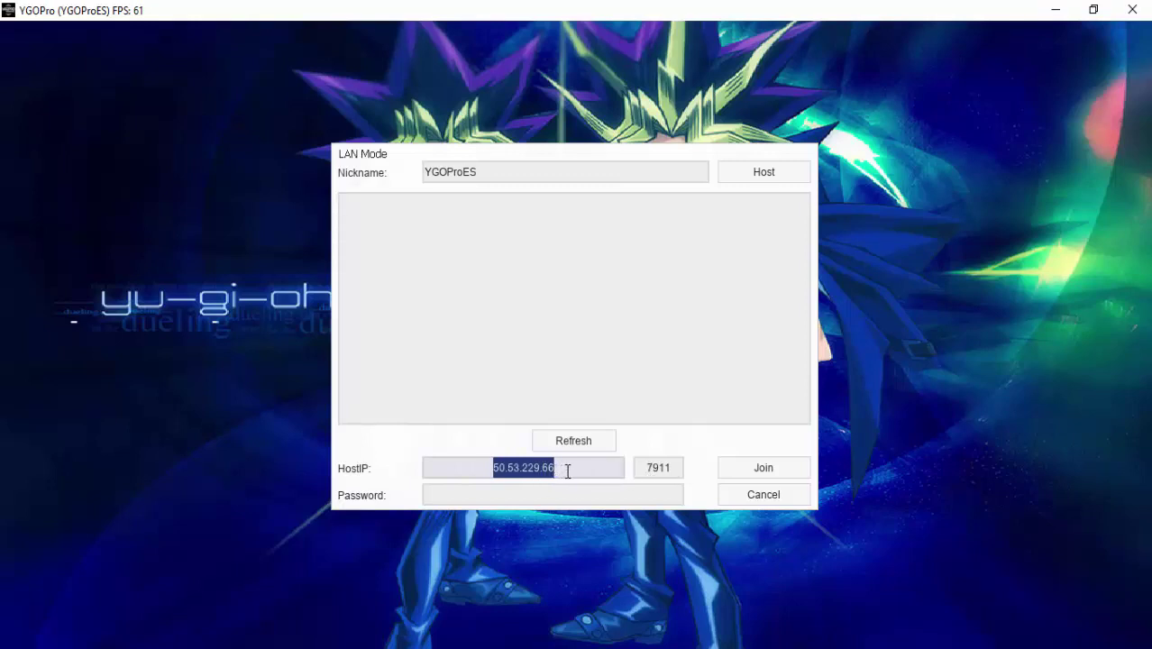
{"action": "left_click", "coordinate": [567, 471]}
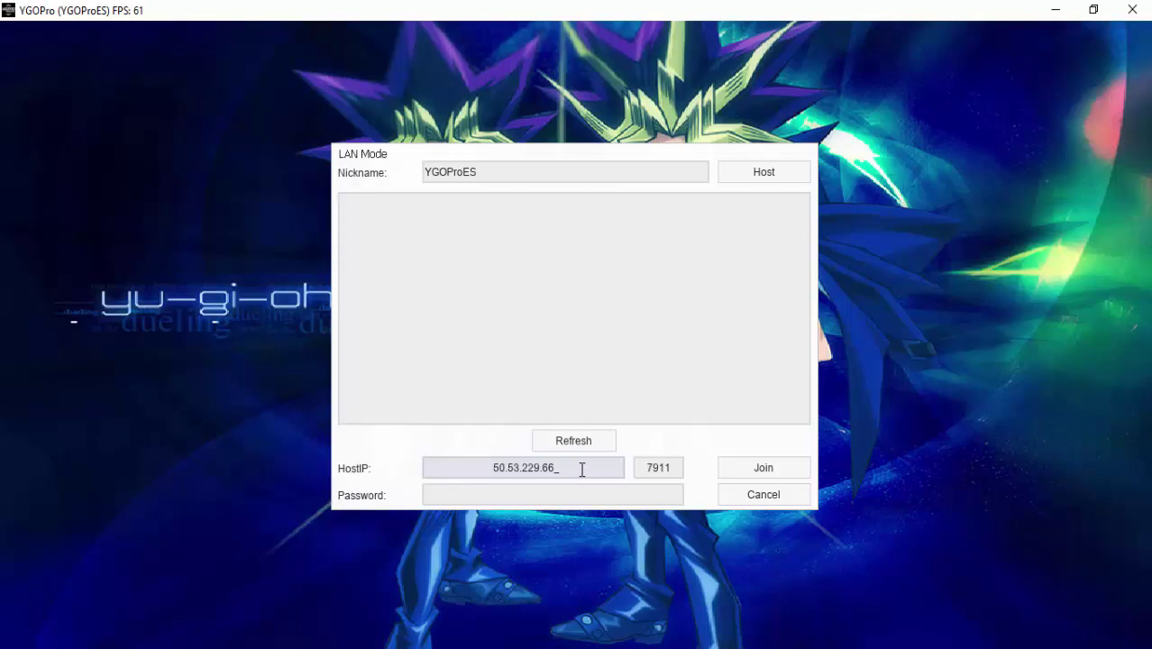
{"action": "left_click", "coordinate": [565, 487]}
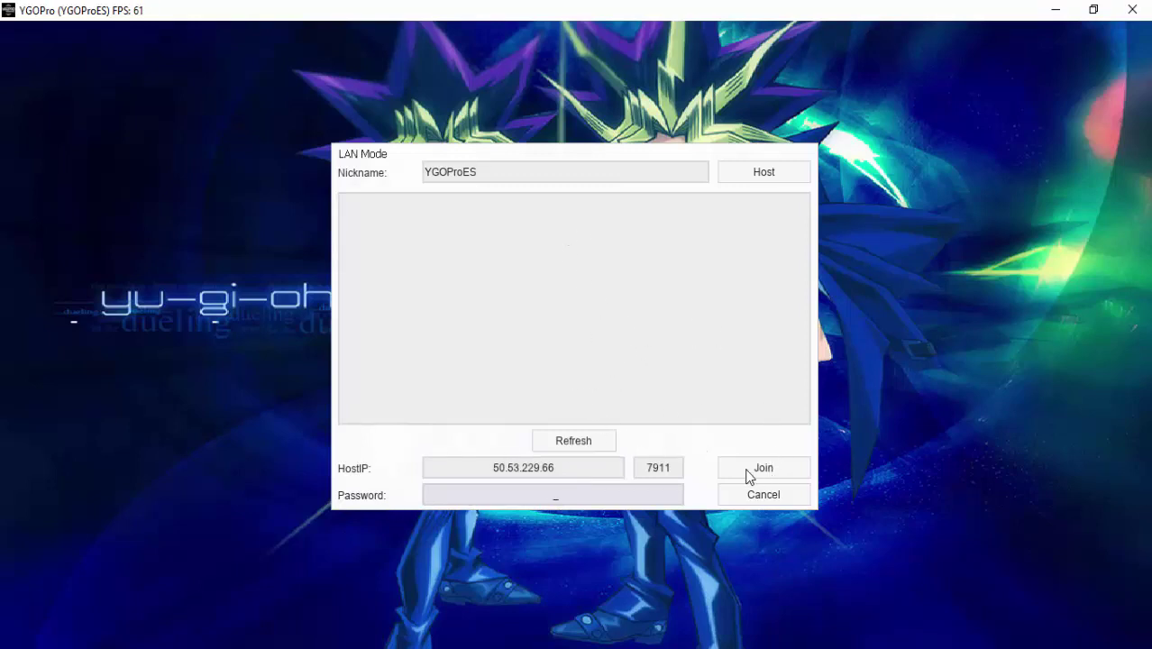
{"action": "left_click", "coordinate": [776, 472]}
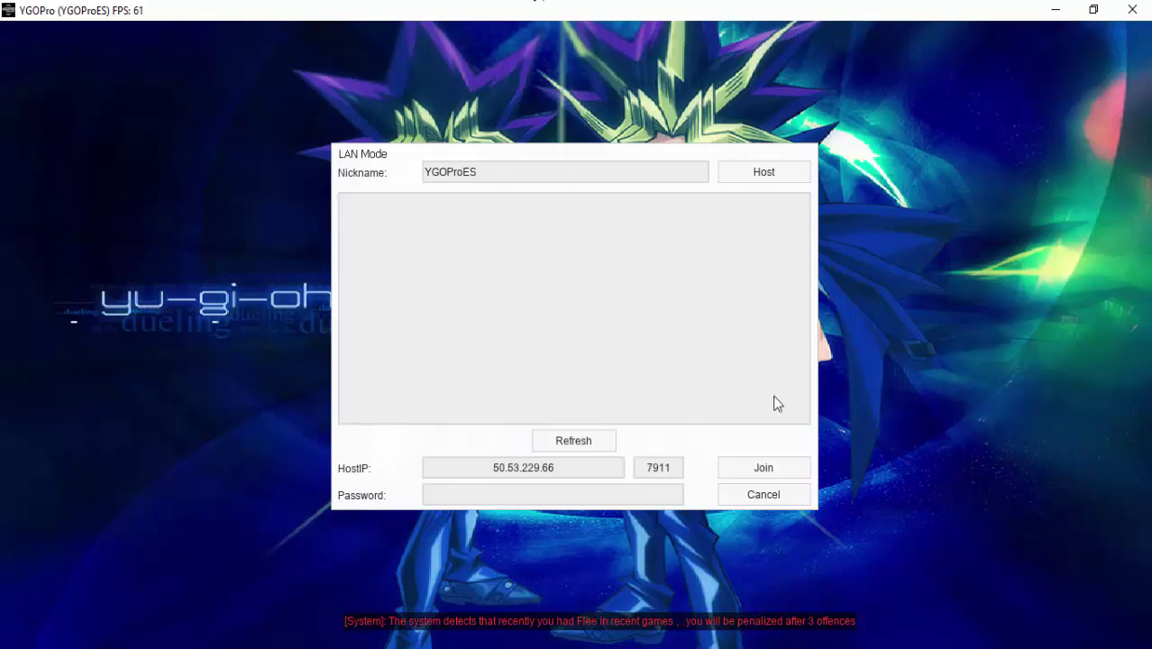
{"action": "left_click", "coordinate": [519, 492]}
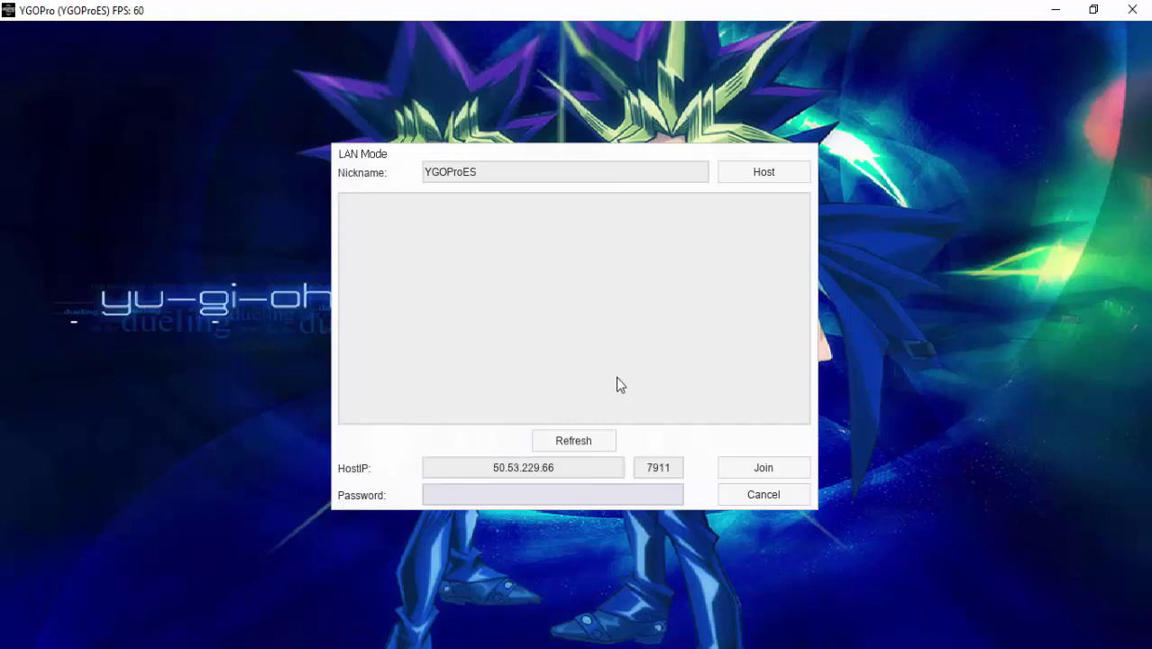
{"action": "type", "text": "1"}
{"action": "type", "text": "6789"}
{"action": "left_click_drag", "start_coordinate": [574, 494], "coordinate": [489, 494]}
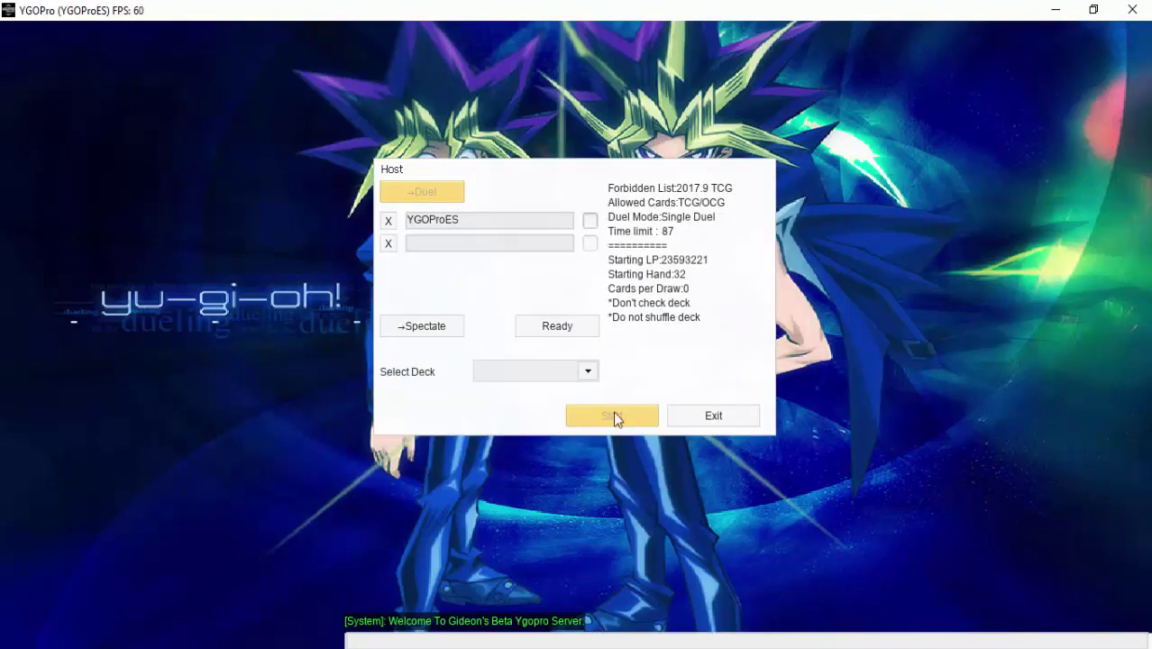
- Replace nickname YGOProES with the player's own name, rejoin the room, then exit and cancel out
{"action": "left_click", "coordinate": [716, 417]}
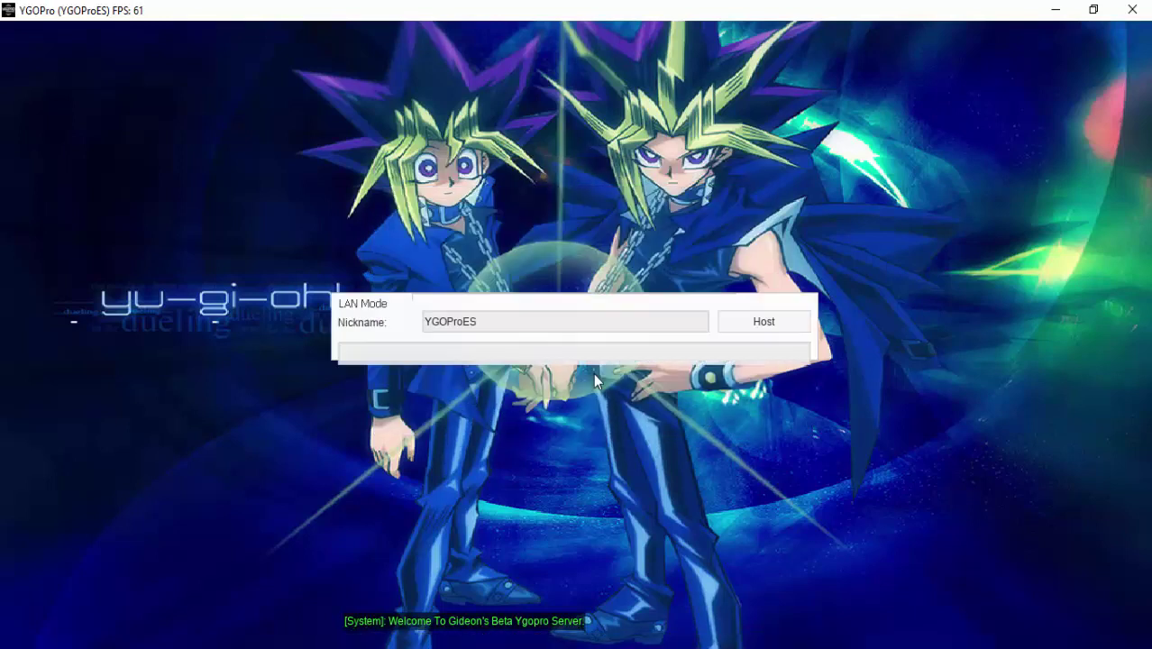
{"action": "left_click_drag", "start_coordinate": [512, 171], "coordinate": [282, 178]}
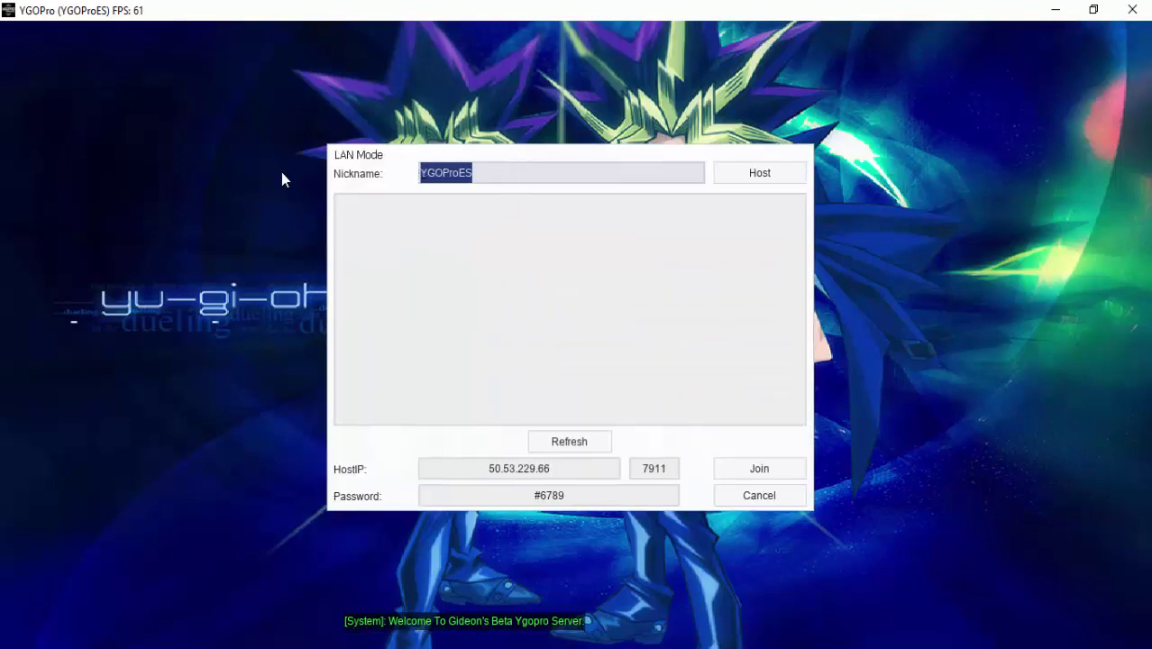
{"action": "key", "text": "BackSpace"}
{"action": "type", "text": "Terr"}
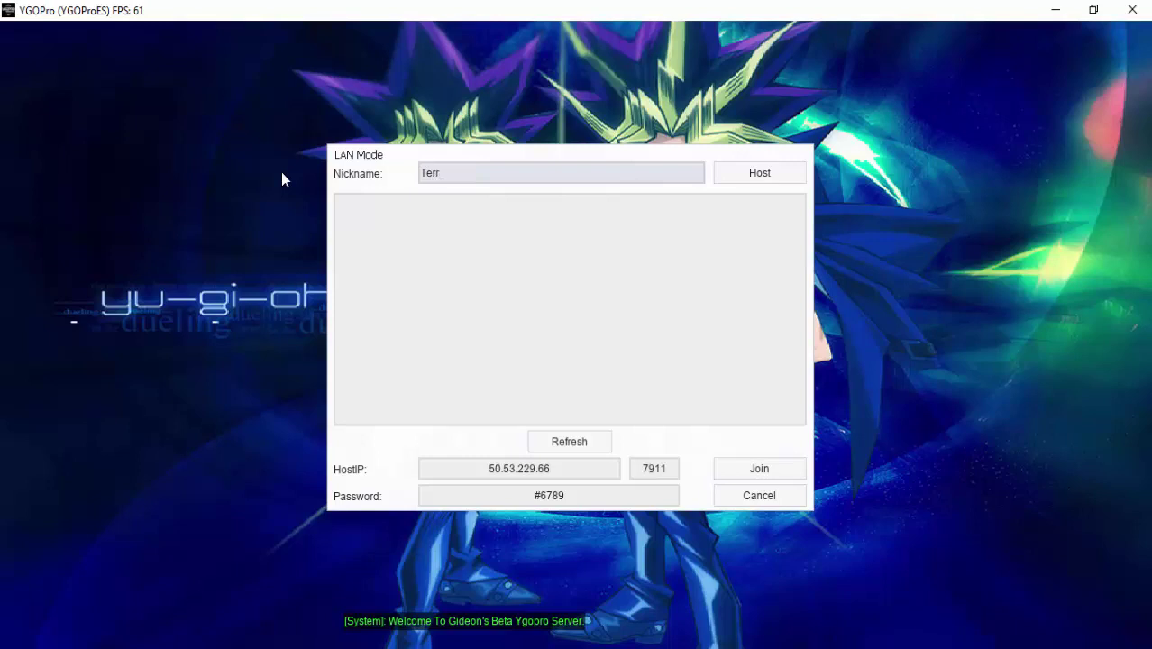
{"action": "type", "text": "y Yutem"}
{"action": "left_click", "coordinate": [726, 473]}
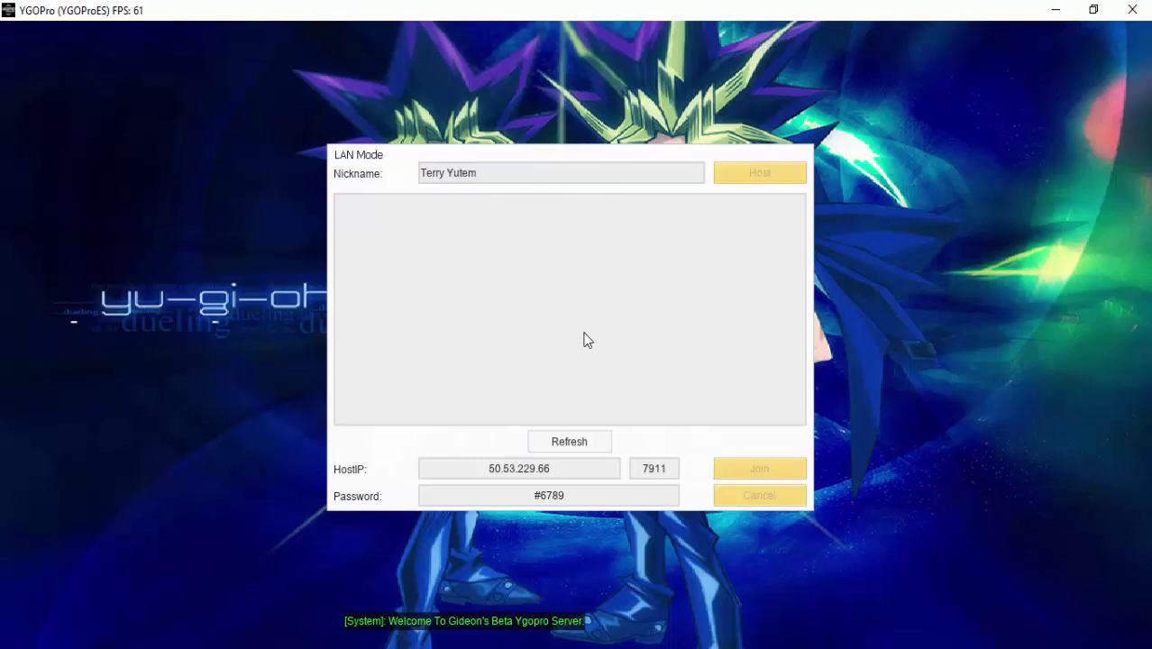
{"action": "left_click", "coordinate": [739, 418]}
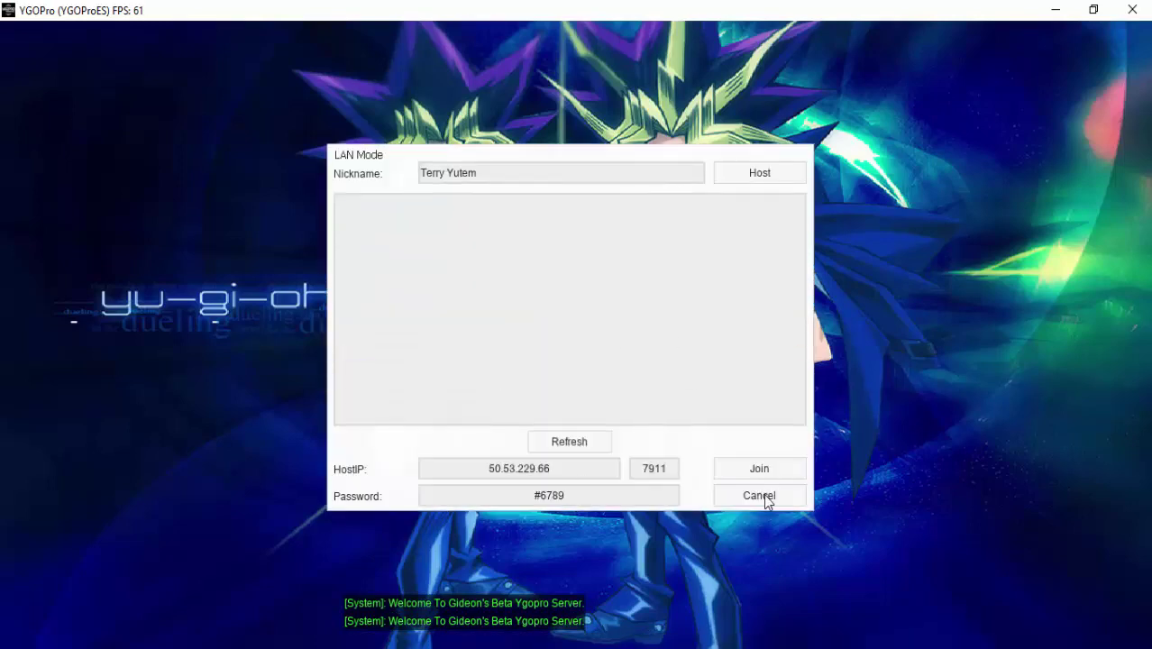
{"action": "left_click", "coordinate": [728, 494]}
{"action": "left_click", "coordinate": [576, 365]}
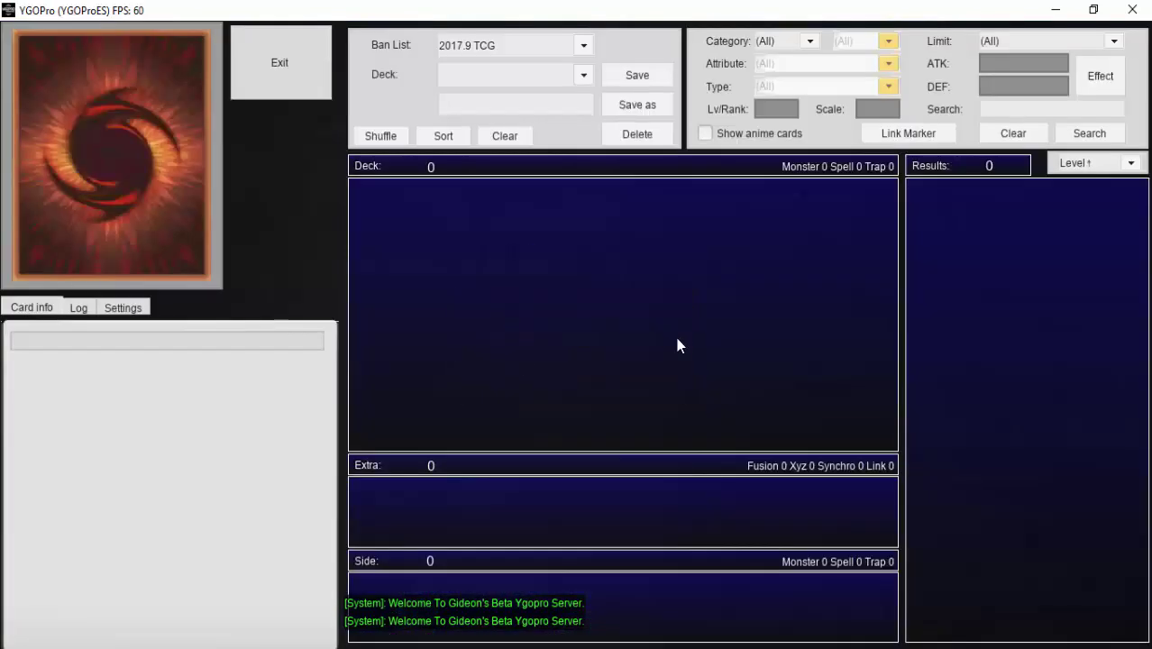
{"action": "left_click", "coordinate": [1012, 112]}
{"action": "type", "text": "spyral"}
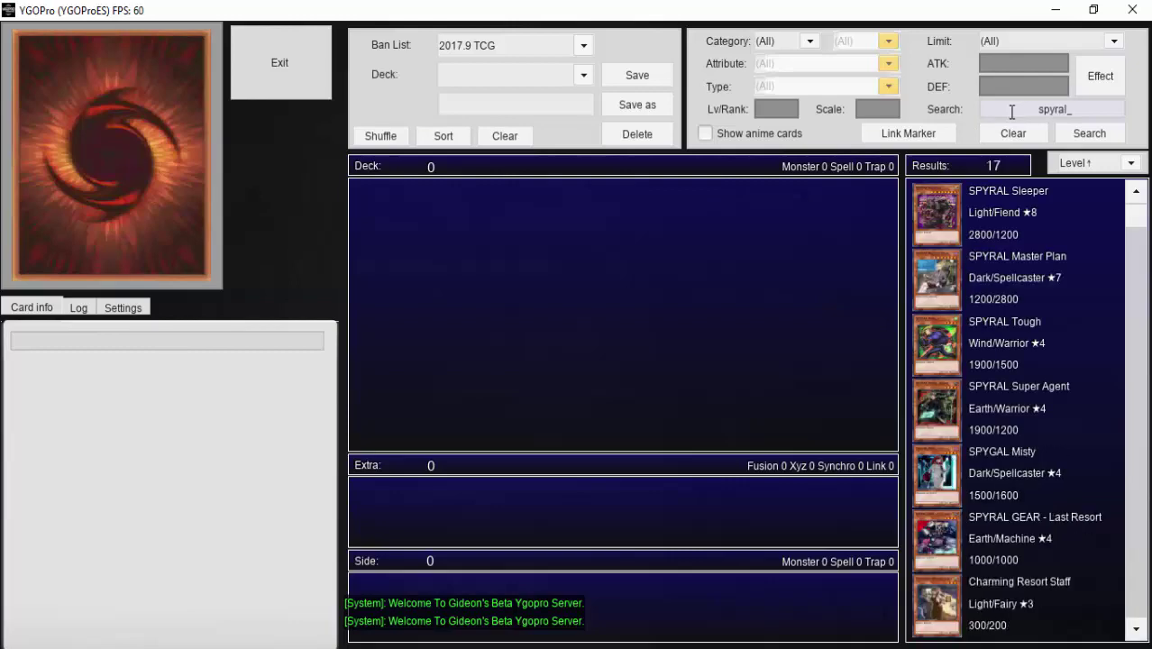
{"action": "scroll", "coordinate": [1032, 326], "scroll_direction": "down", "scroll_amount": 5}
{"action": "scroll", "coordinate": [975, 522], "scroll_direction": "up", "scroll_amount": 2}
{"action": "scroll", "coordinate": [975, 522], "scroll_direction": "up", "scroll_amount": 1}
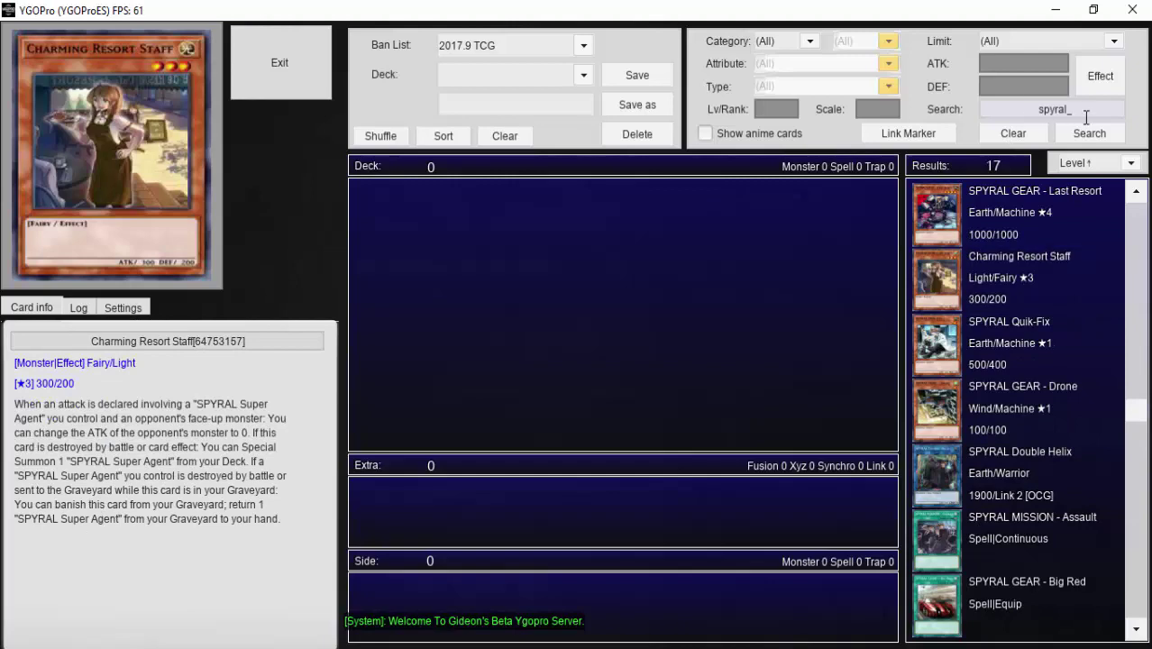
{"action": "key", "text": "ctrl+a"}
{"action": "type", "text": "burning abys"}
{"action": "scroll", "coordinate": [1011, 568], "scroll_direction": "down", "scroll_amount": 7}
{"action": "scroll", "coordinate": [1011, 568], "scroll_direction": "down", "scroll_amount": 5}
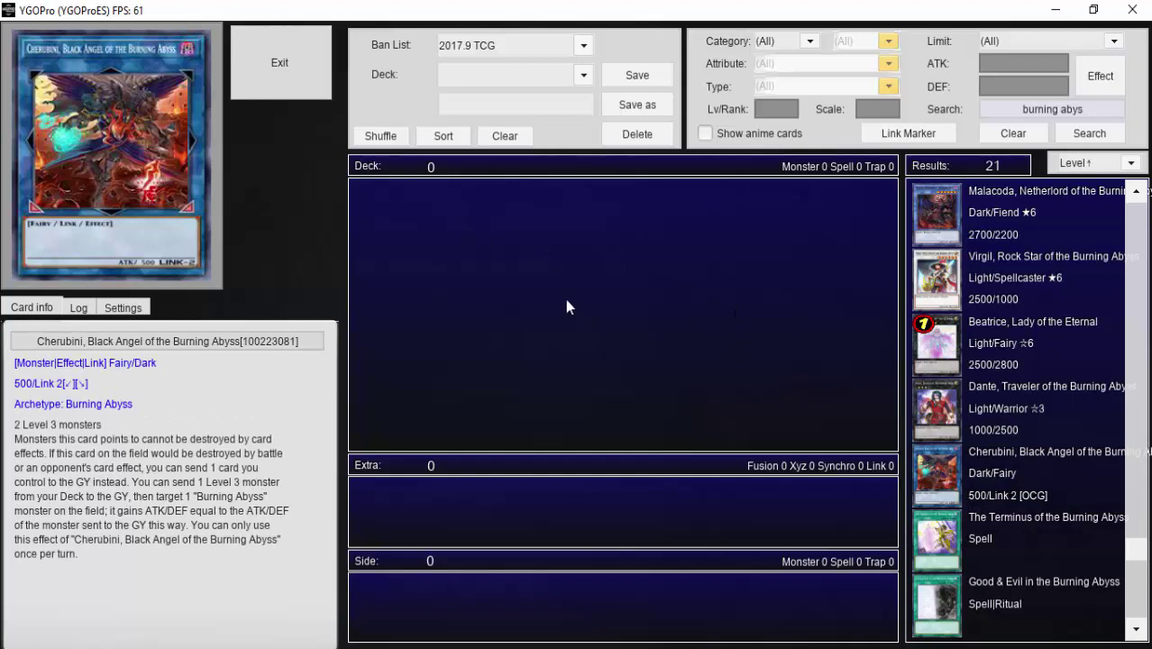
{"action": "left_click", "coordinate": [298, 79]}
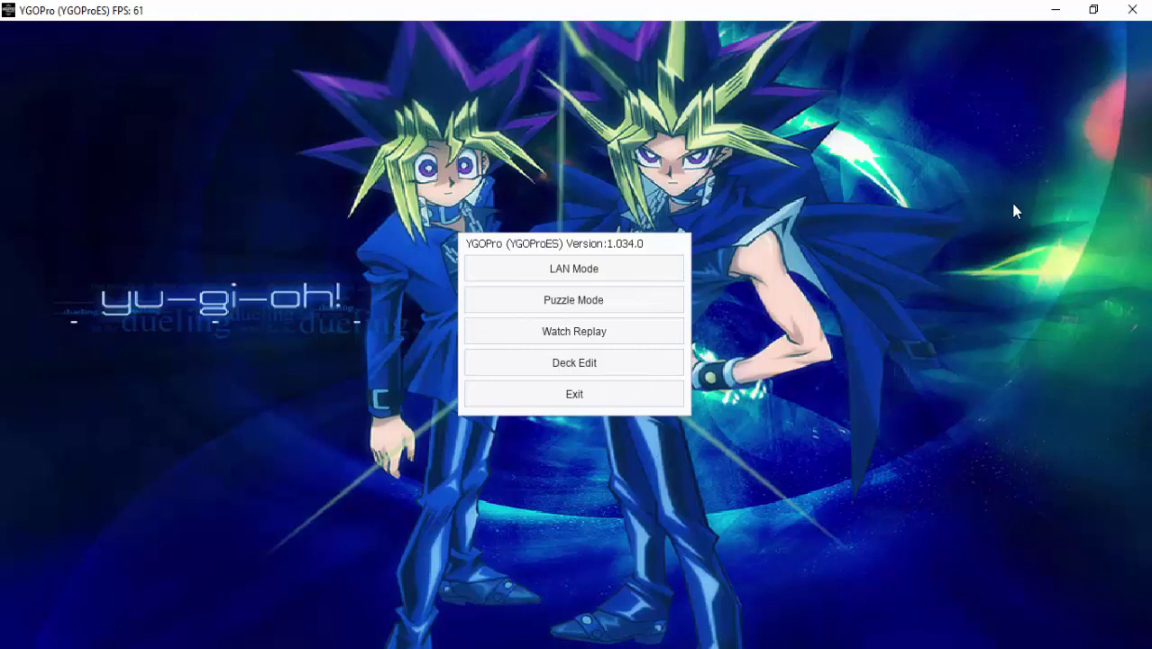
- Close the YGOPro game and YGOPRO folder windows, and bring Nox App Player to the front
{"action": "left_click", "coordinate": [1055, 9]}
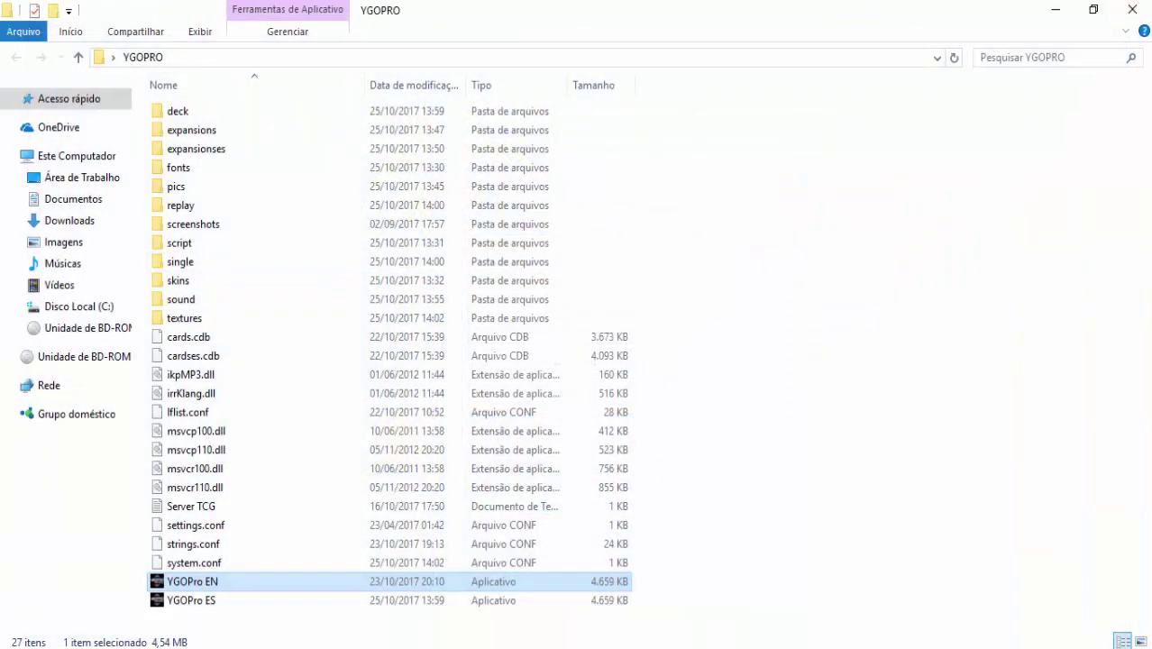
{"action": "left_click", "coordinate": [1132, 10]}
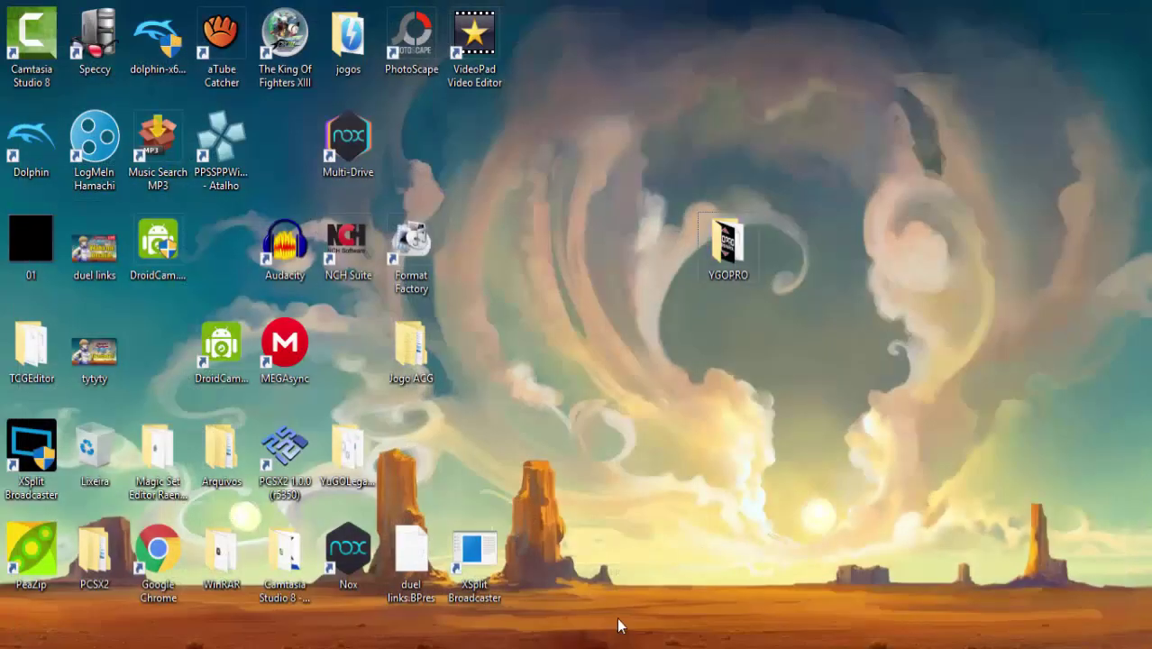
{"action": "left_click", "coordinate": [620, 647]}
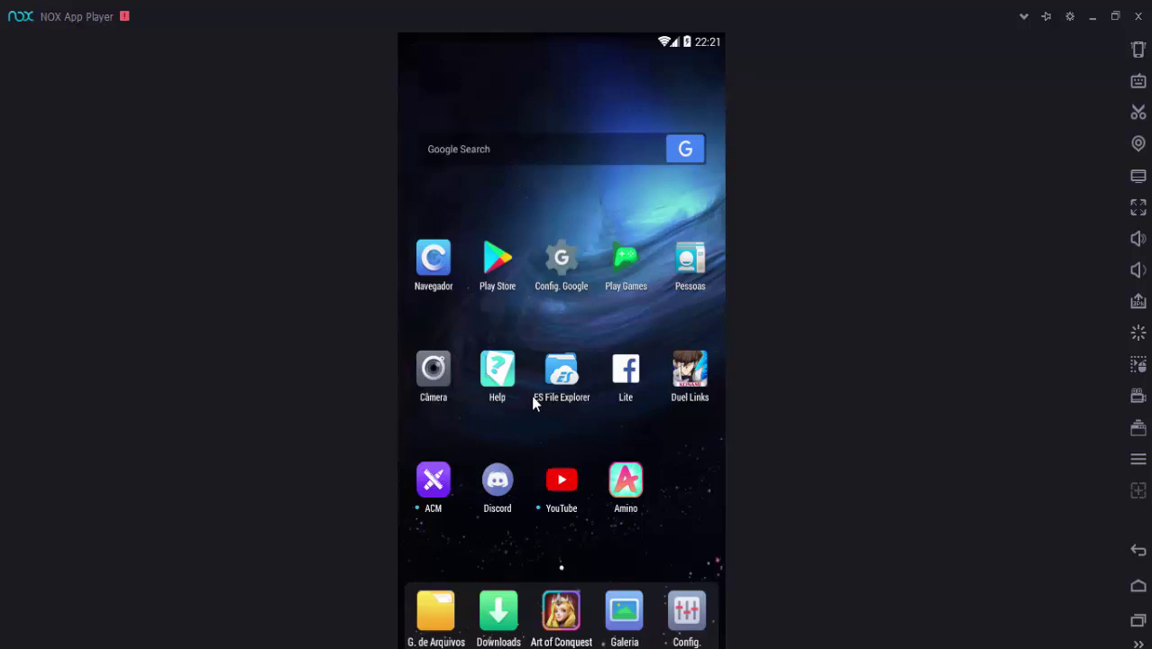
- In Discord's #download-ygopro channel, follow the English YGOMobile MediaFire link for ENMobile 1.034.0.zip
{"action": "left_click", "coordinate": [498, 485]}
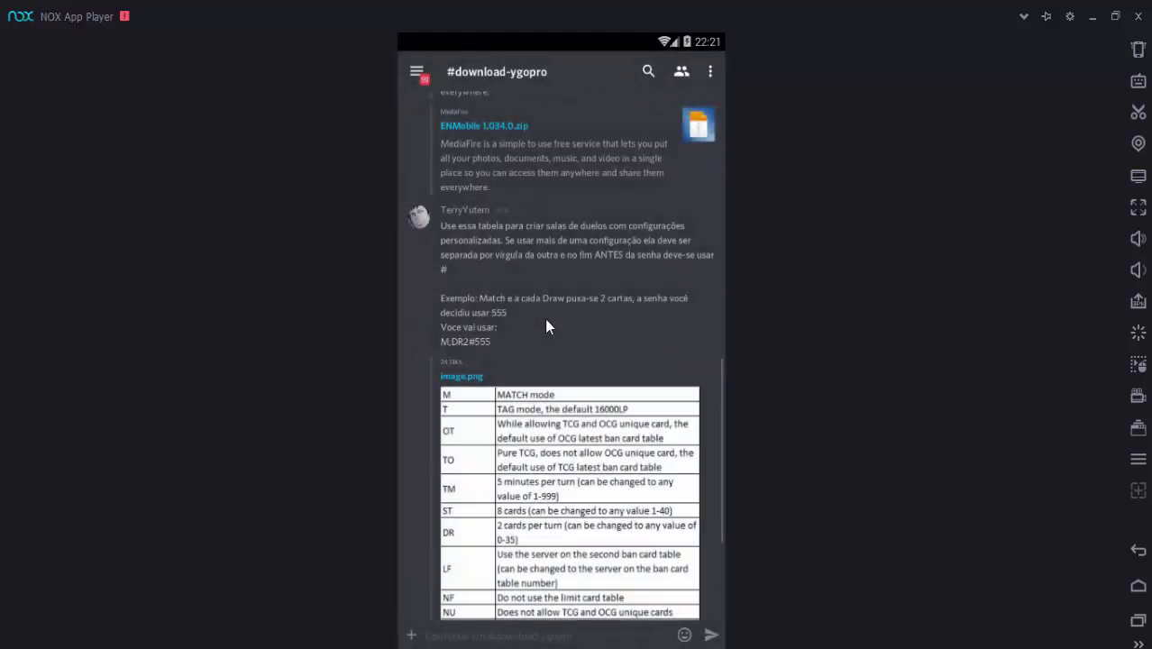
{"action": "scroll", "coordinate": [493, 306], "scroll_direction": "up", "scroll_amount": 5}
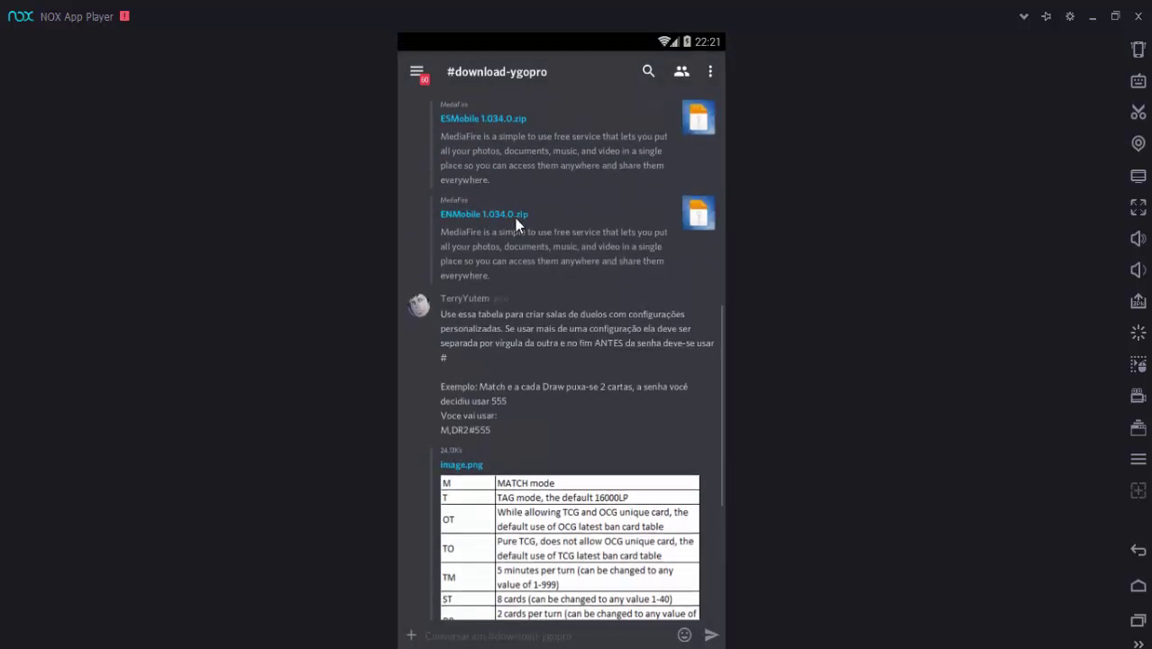
{"action": "scroll", "coordinate": [502, 321], "scroll_direction": "up", "scroll_amount": 8}
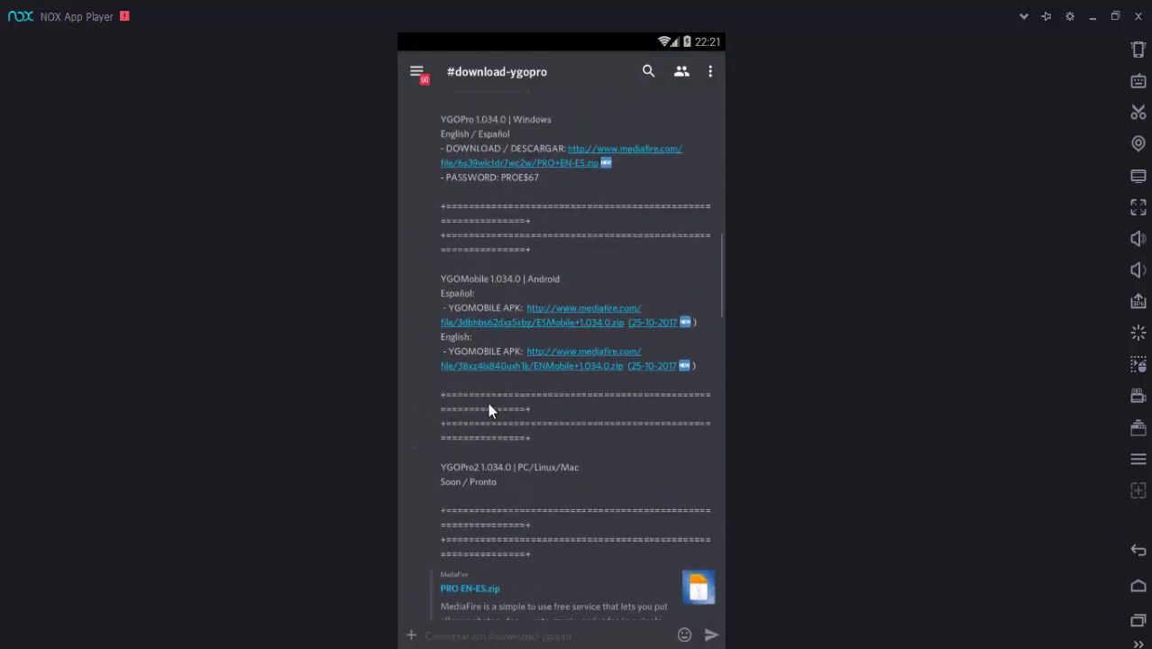
{"action": "scroll", "coordinate": [536, 276], "scroll_direction": "up", "scroll_amount": 1}
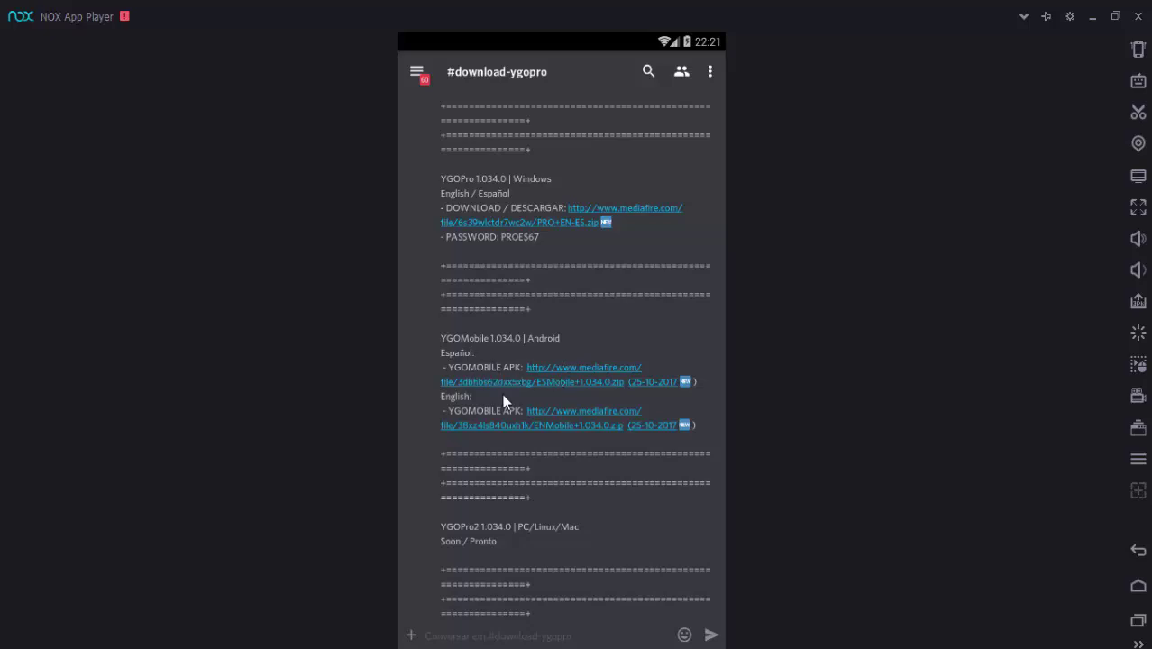
{"action": "left_click", "coordinate": [588, 418]}
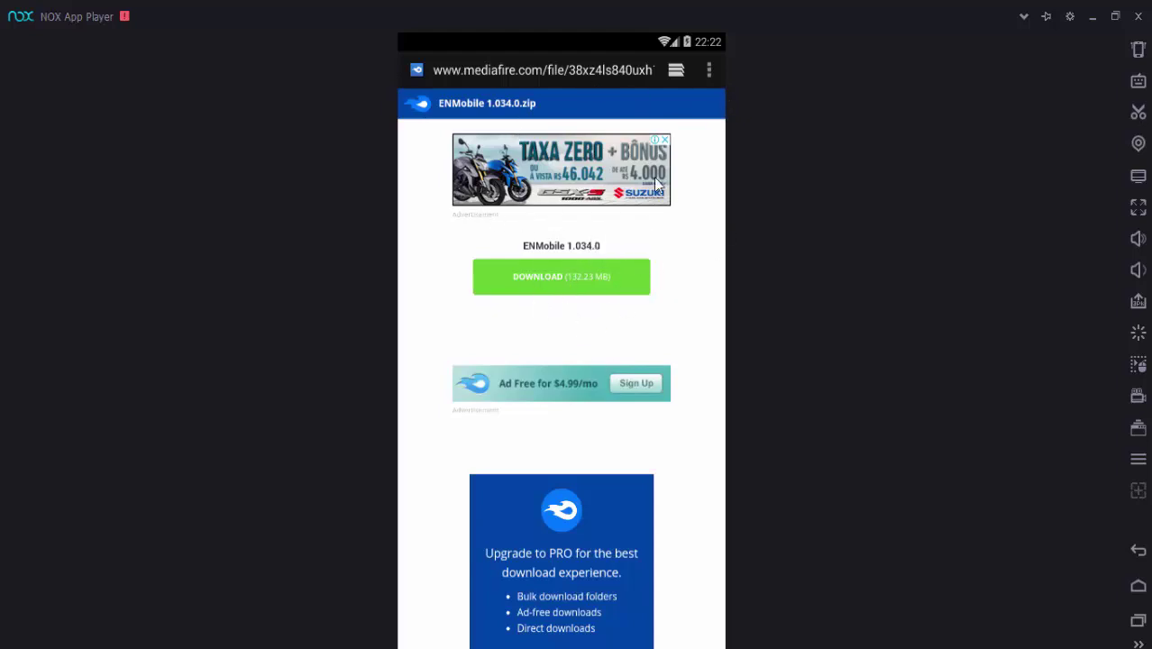
- Dismiss the browser from recent apps and return to the Android home screen
{"action": "left_click", "coordinate": [1138, 620]}
{"action": "left_click_drag", "start_coordinate": [586, 577], "coordinate": [485, 542]}
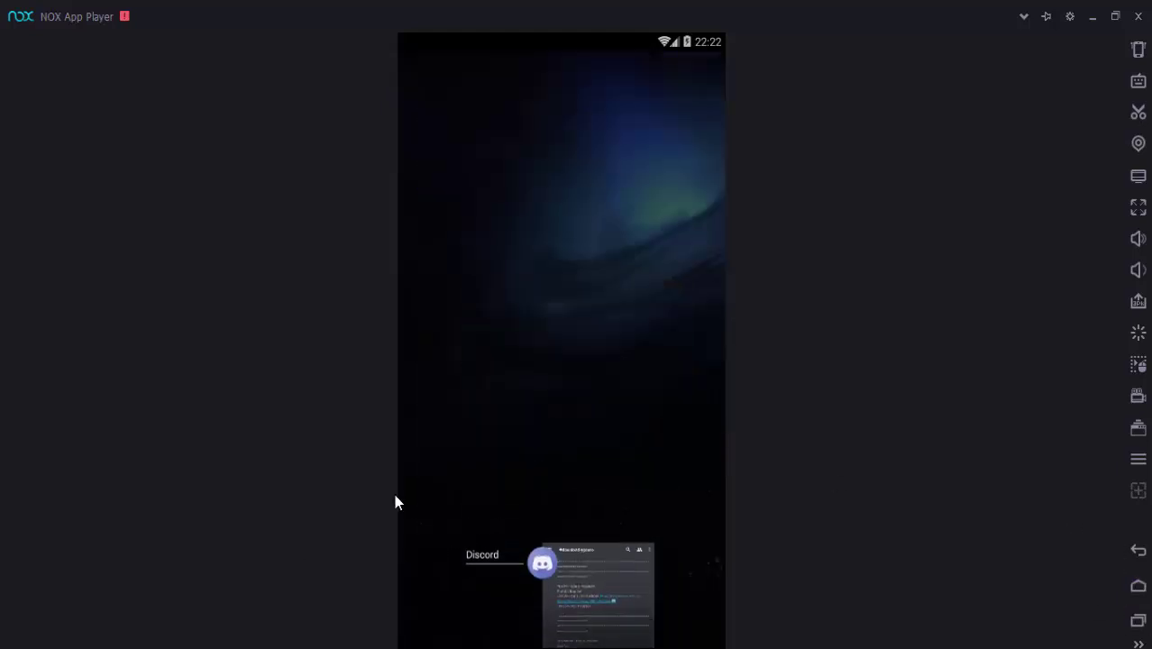
{"action": "left_click", "coordinate": [401, 501]}
- Install YGOMobile English.apk from the ENMobile 1.034.0.zip archive in the Download folder
{"action": "left_click", "coordinate": [438, 604]}
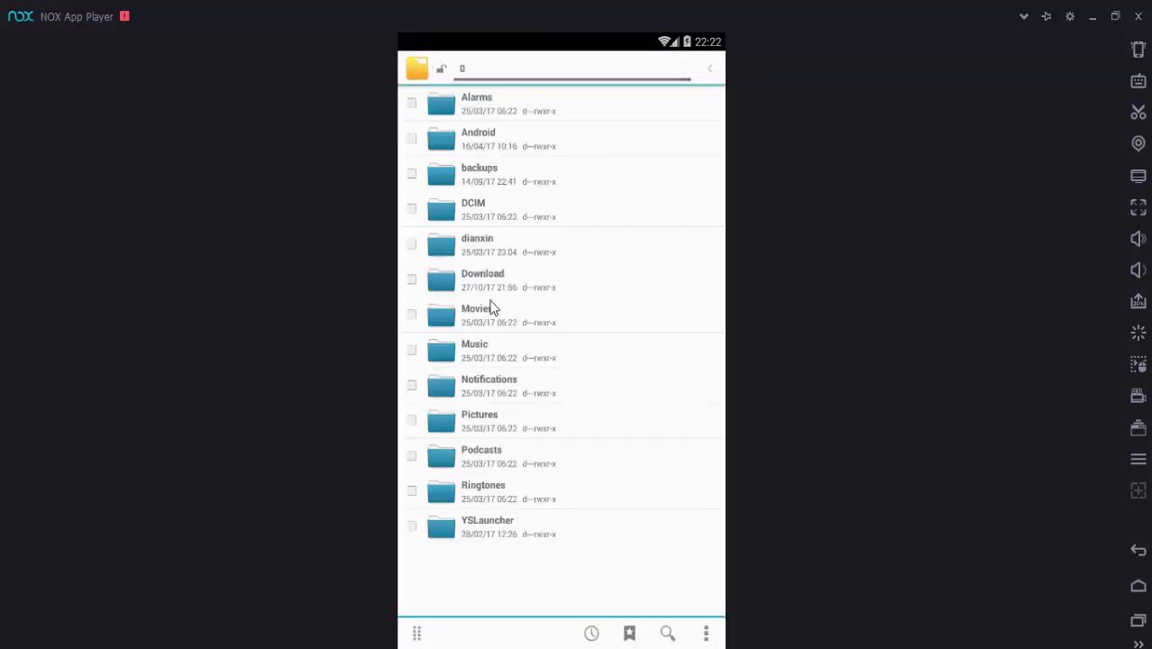
{"action": "left_click", "coordinate": [506, 297]}
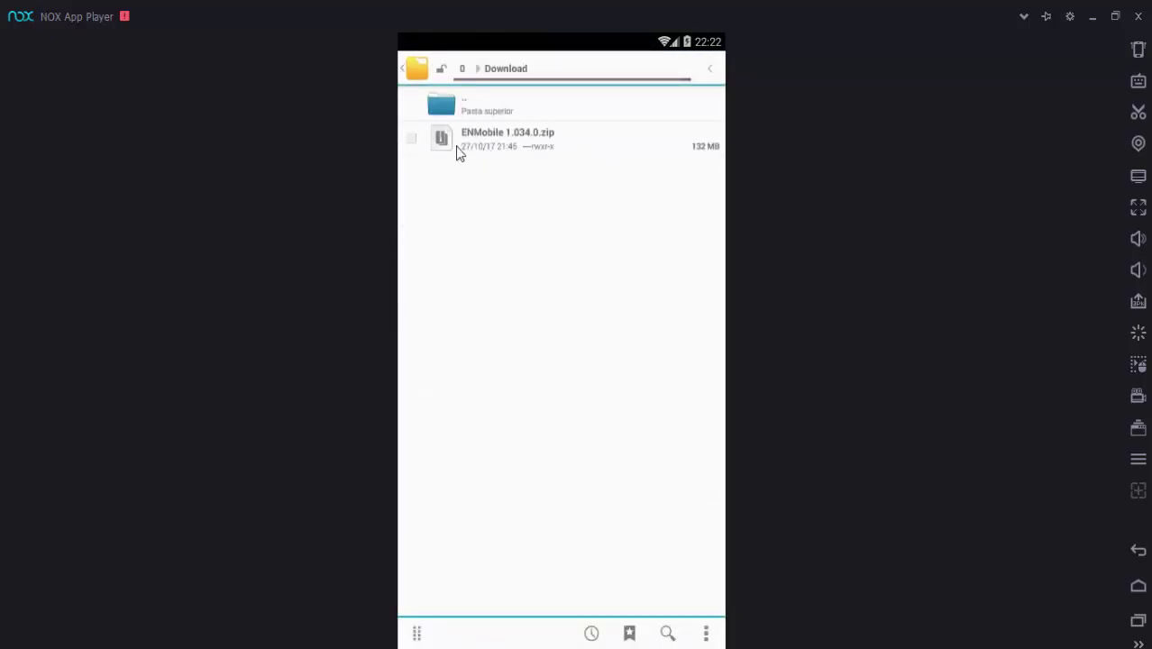
{"action": "left_click", "coordinate": [512, 140]}
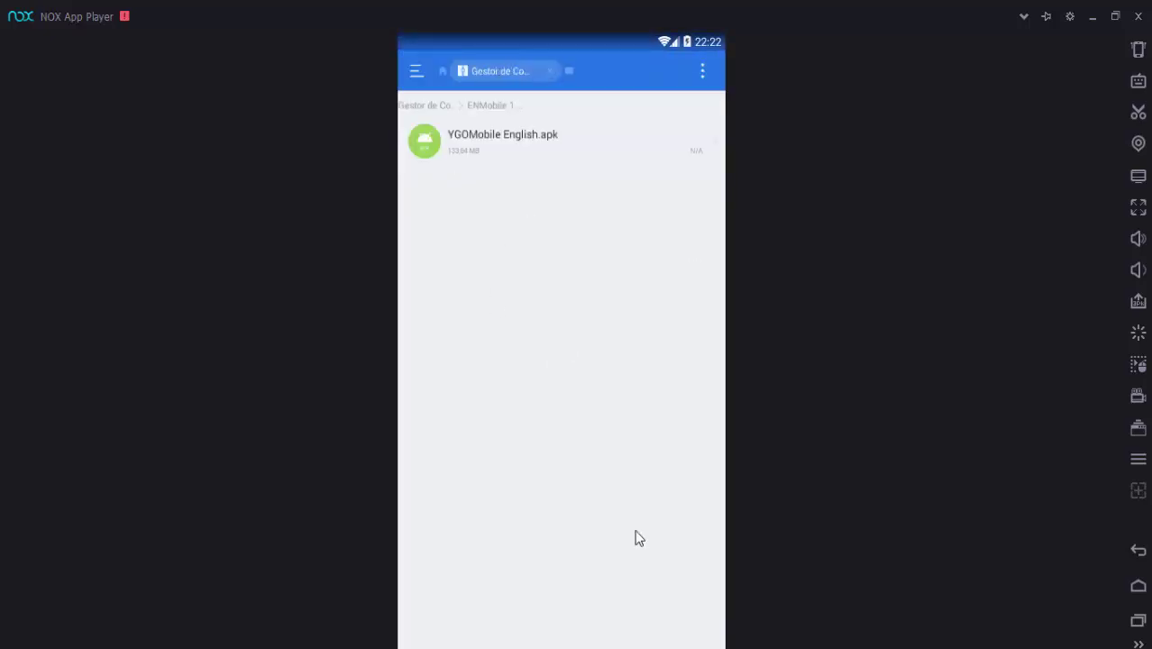
{"action": "left_click", "coordinate": [501, 144]}
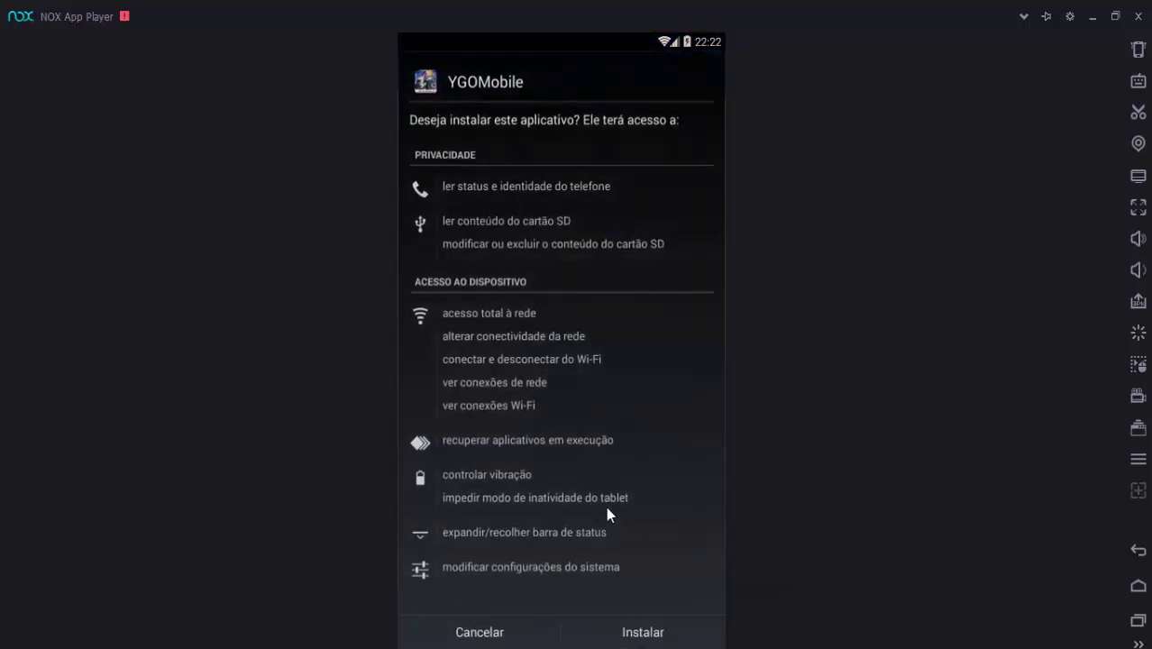
{"action": "left_click", "coordinate": [643, 631]}
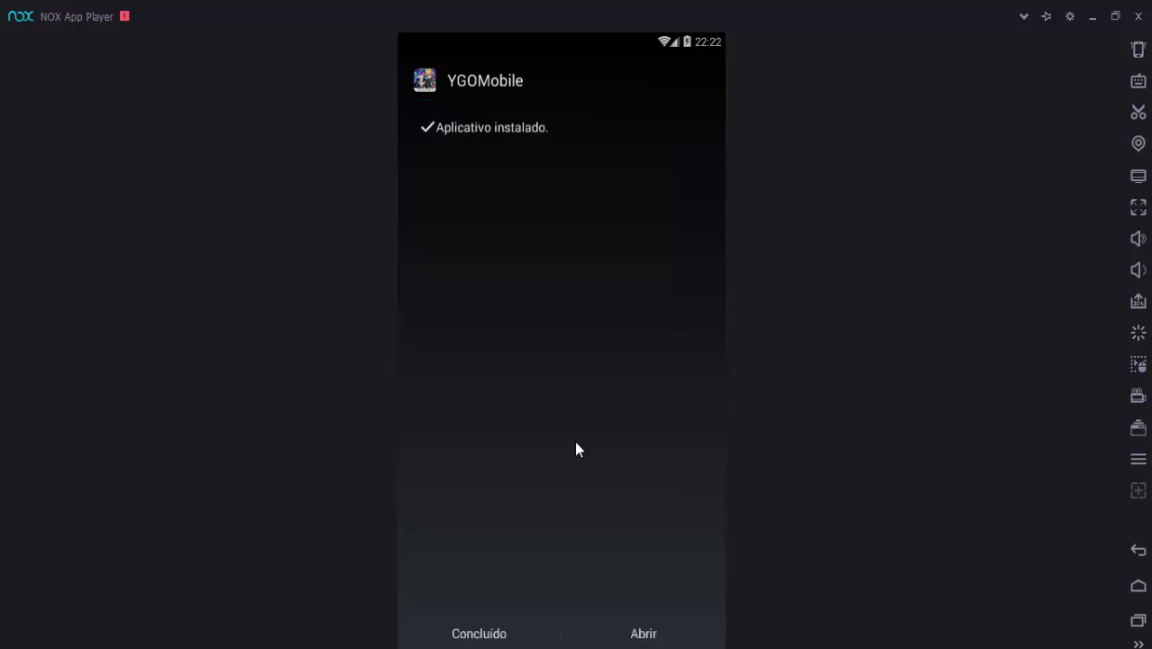
{"action": "left_click", "coordinate": [517, 628]}
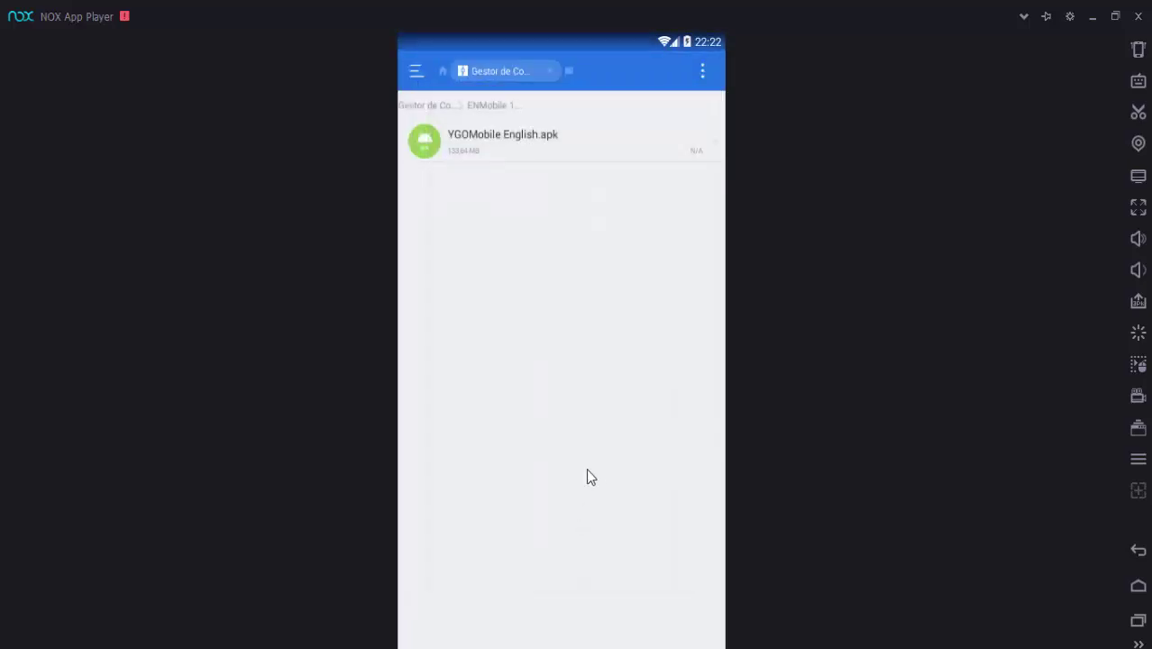
- Clear Discord and other recent apps, then go to the home page showing YGOMobile
{"action": "left_click", "coordinate": [1139, 620]}
{"action": "left_click_drag", "start_coordinate": [606, 521], "coordinate": [594, 542]}
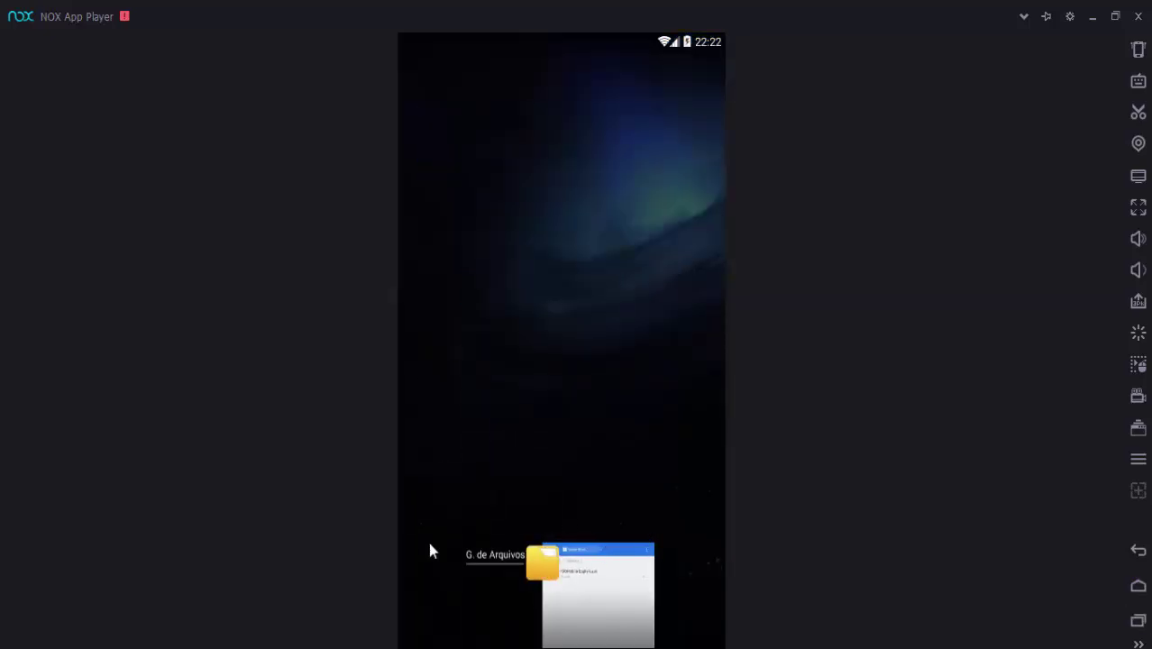
{"action": "left_click", "coordinate": [562, 393]}
{"action": "left_click_drag", "start_coordinate": [562, 392], "coordinate": [364, 267]}
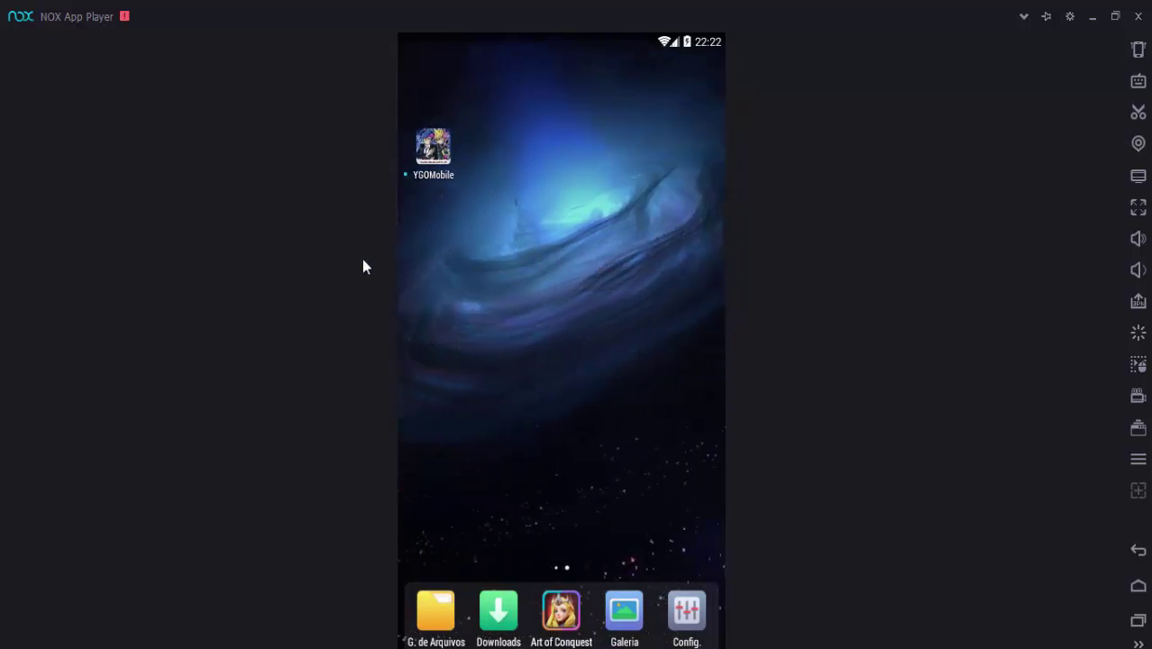
- Launch YGOMobile and open the Deck Manager showing Deck Test with 40 main and 15 extra cards
{"action": "left_click", "coordinate": [434, 149]}
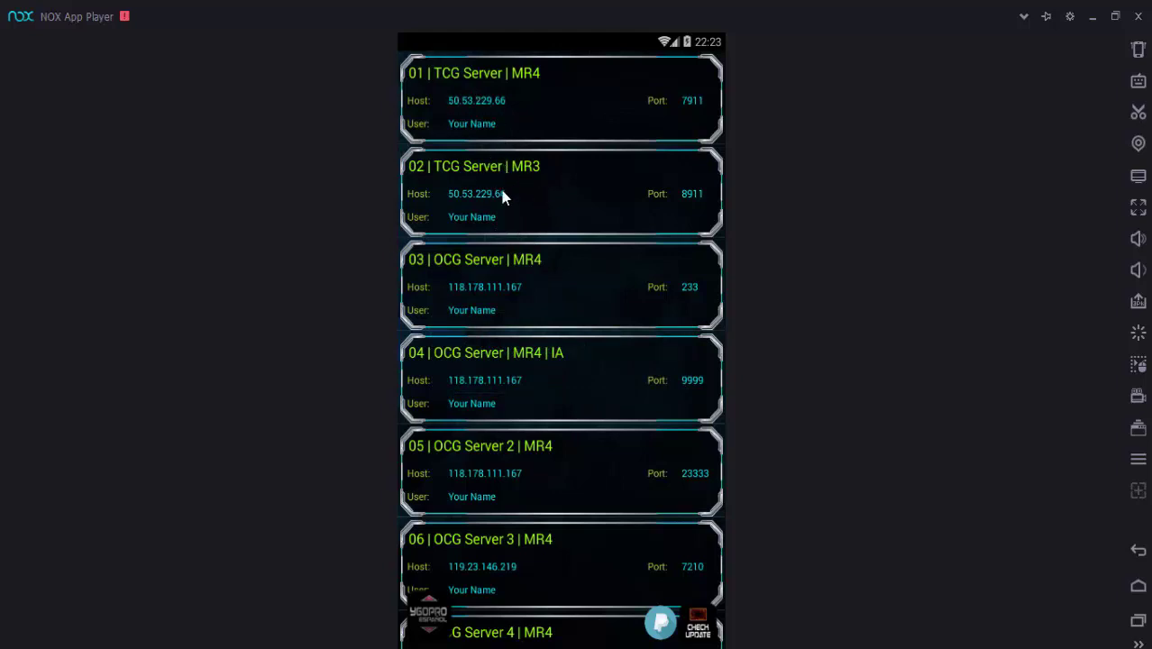
{"action": "left_click_drag", "start_coordinate": [492, 290], "coordinate": [509, 226]}
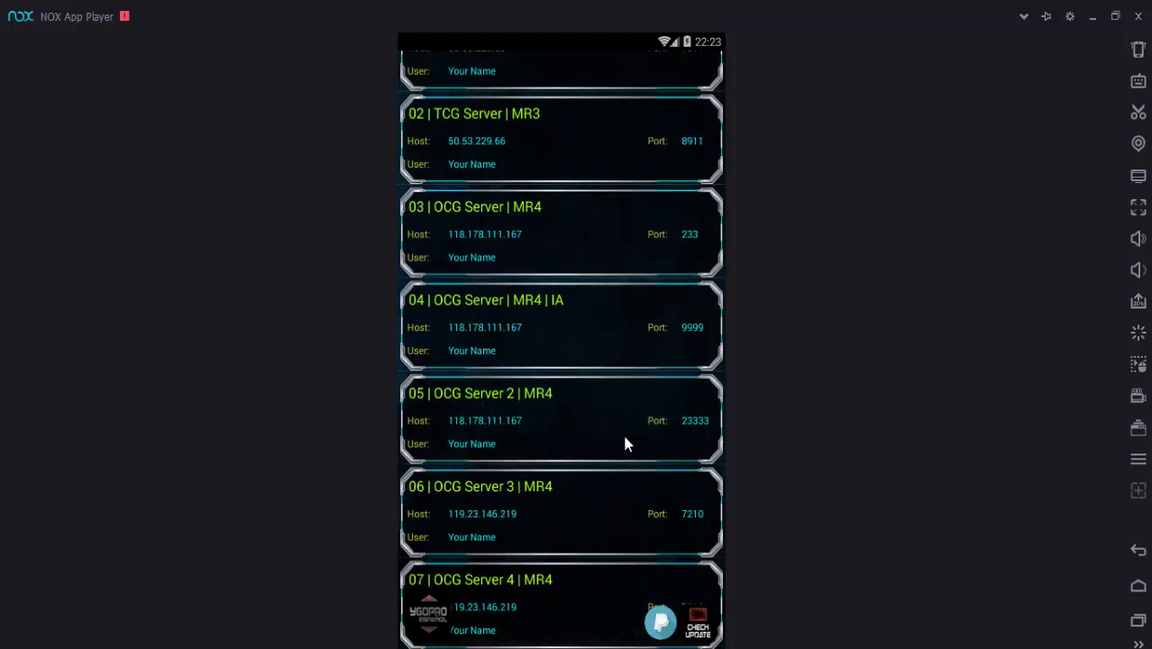
{"action": "left_click_drag", "start_coordinate": [553, 385], "coordinate": [540, 443]}
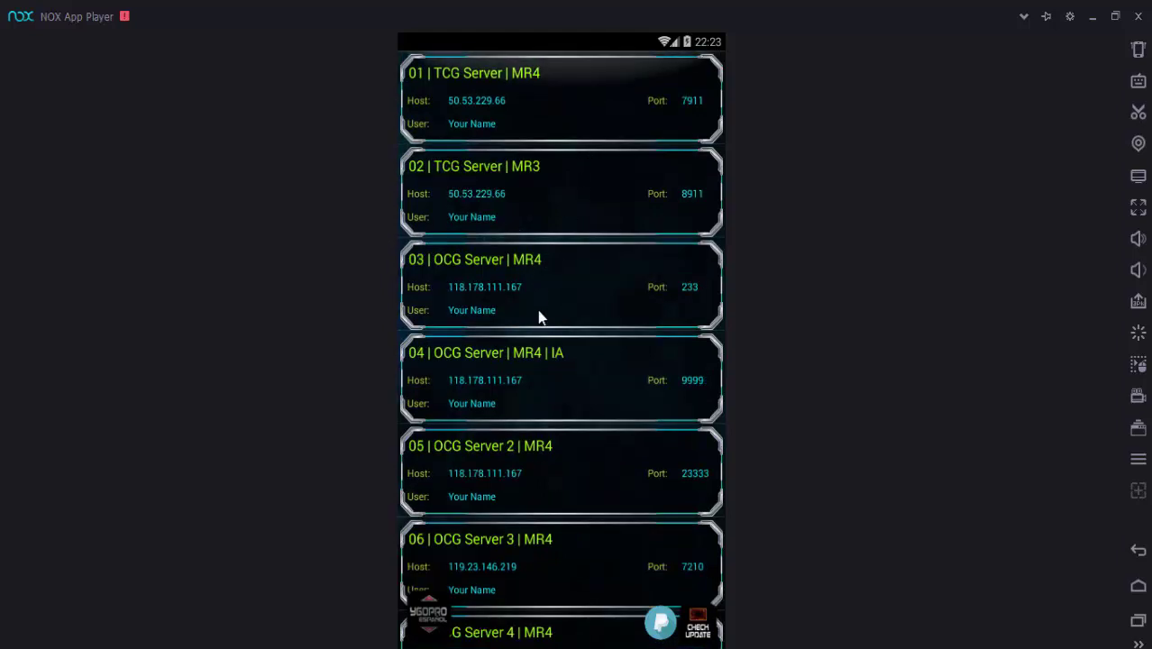
{"action": "left_click", "coordinate": [425, 633]}
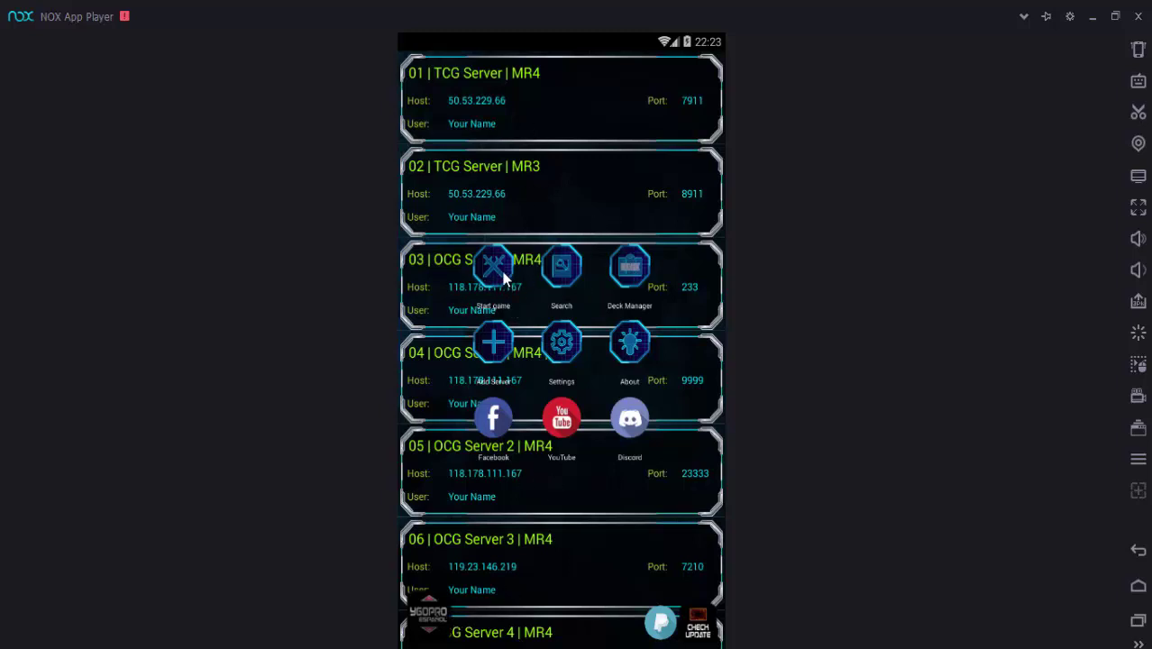
{"action": "left_click", "coordinate": [633, 282]}
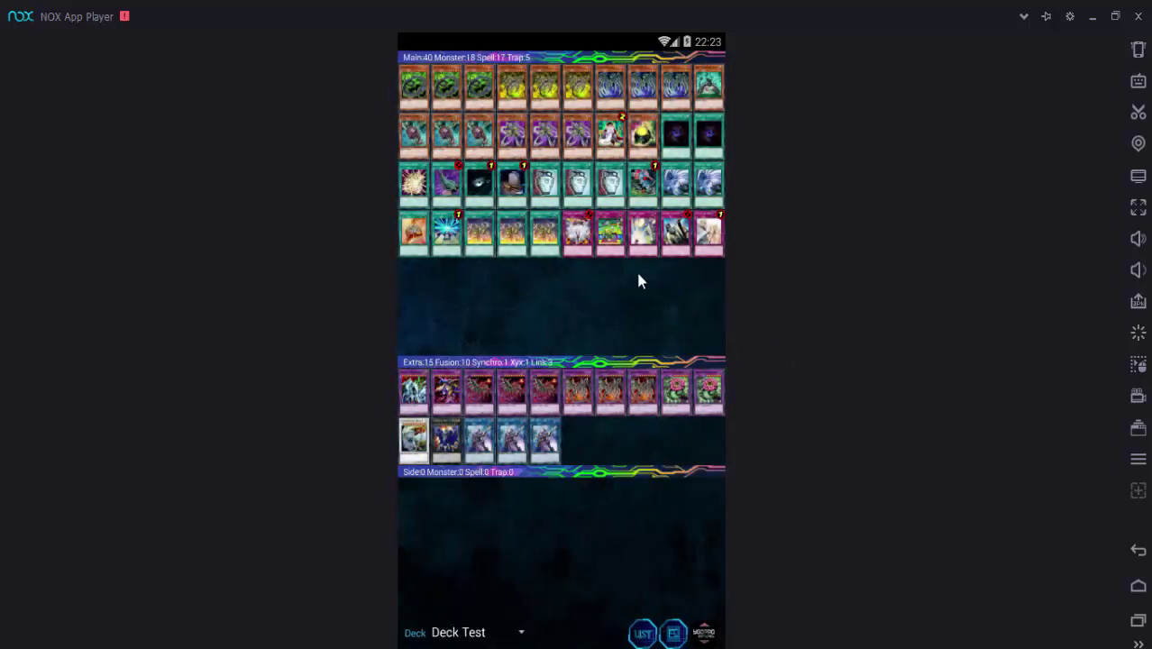
- Search for cards with the name prefix 'spyral' and browse the results
{"action": "left_click", "coordinate": [674, 634]}
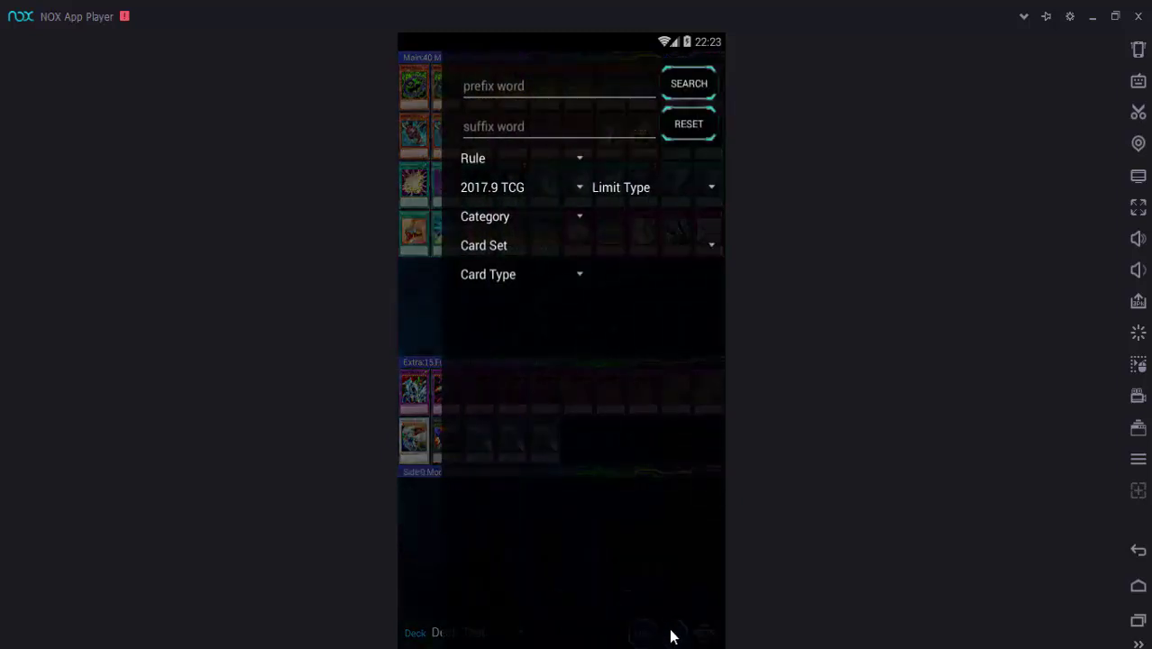
{"action": "left_click", "coordinate": [539, 85]}
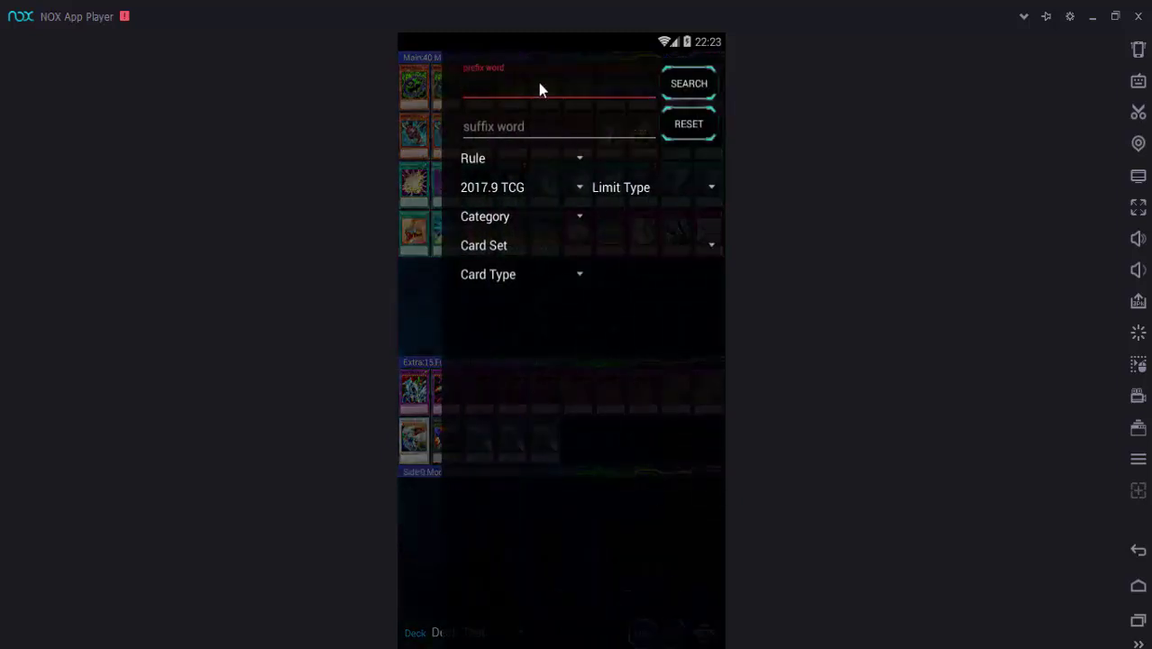
{"action": "type", "text": "spyral"}
{"action": "left_click", "coordinate": [683, 81]}
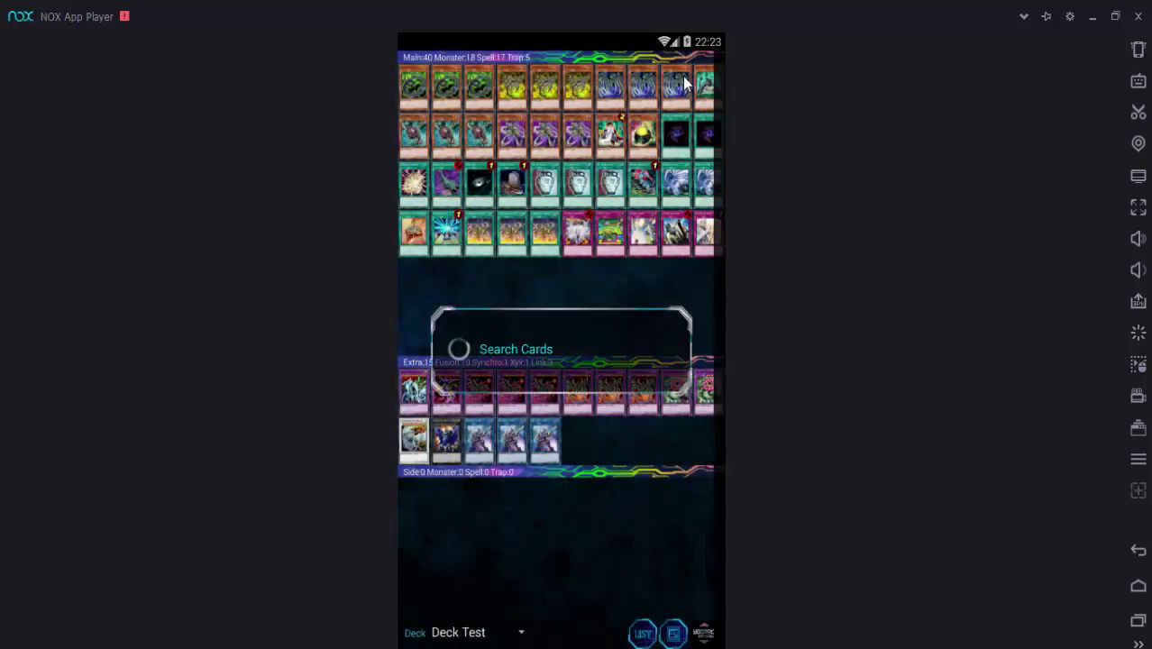
{"action": "scroll", "coordinate": [514, 394], "scroll_direction": "down", "scroll_amount": 5}
{"action": "scroll", "coordinate": [512, 394], "scroll_direction": "up", "scroll_amount": 3}
{"action": "scroll", "coordinate": [497, 464], "scroll_direction": "down", "scroll_amount": 1}
{"action": "scroll", "coordinate": [474, 228], "scroll_direction": "up", "scroll_amount": 3}
{"action": "left_click_drag", "start_coordinate": [440, 149], "coordinate": [466, 303]}
- Remove Vanity's Emptiness from the Deck Test main deck
{"action": "left_click", "coordinate": [706, 300]}
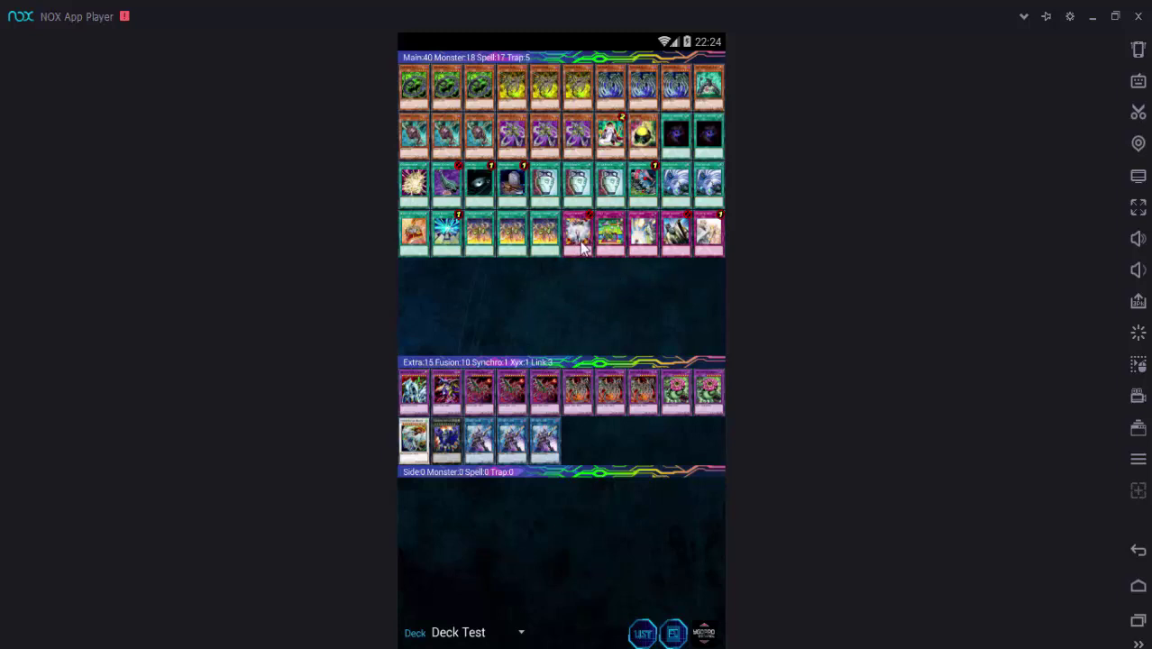
{"action": "left_click", "coordinate": [581, 249]}
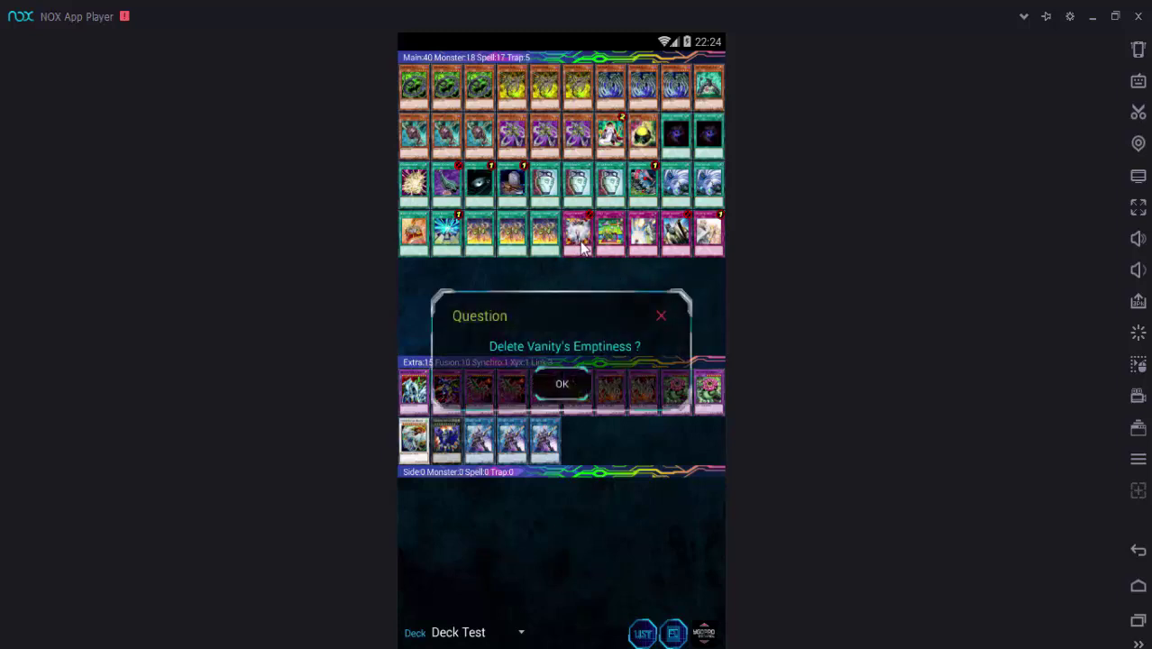
{"action": "left_click", "coordinate": [562, 383]}
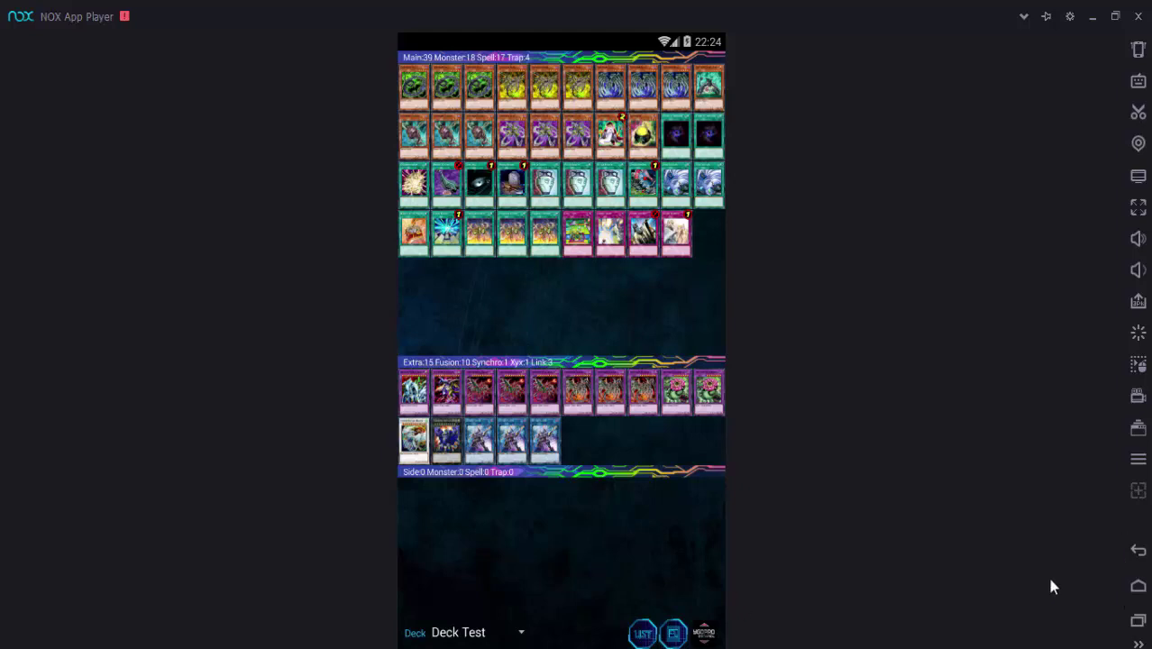
- Quit the deck editor to reach the duel server list
{"action": "left_click", "coordinate": [704, 634]}
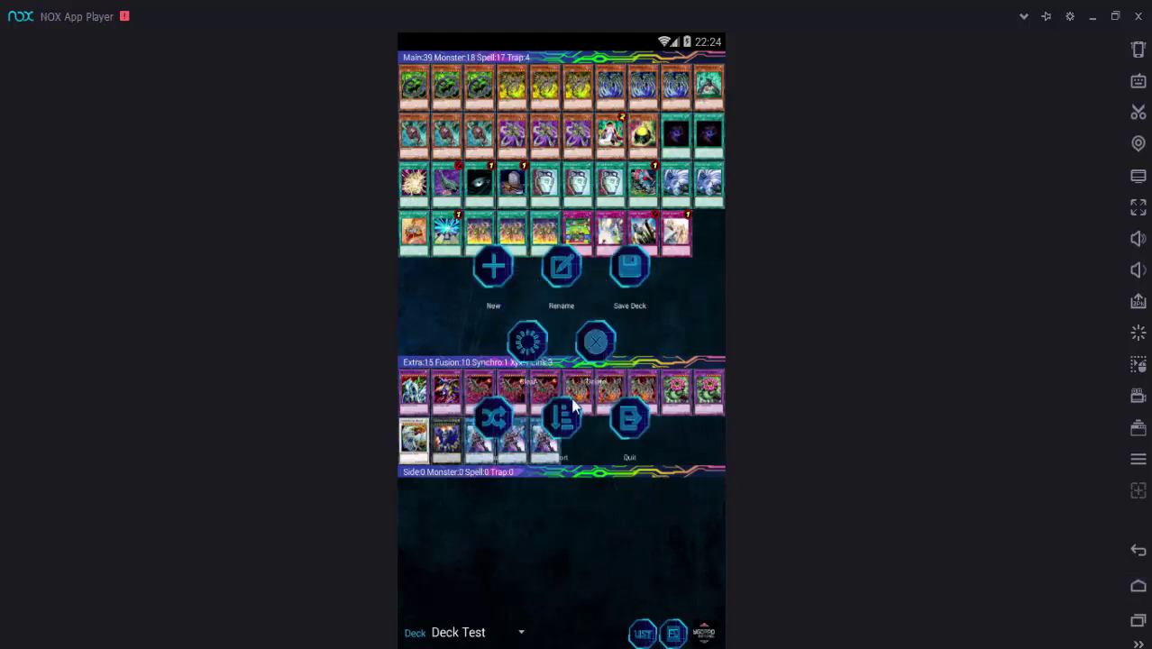
{"action": "left_click", "coordinate": [628, 422]}
{"action": "left_click", "coordinate": [502, 385]}
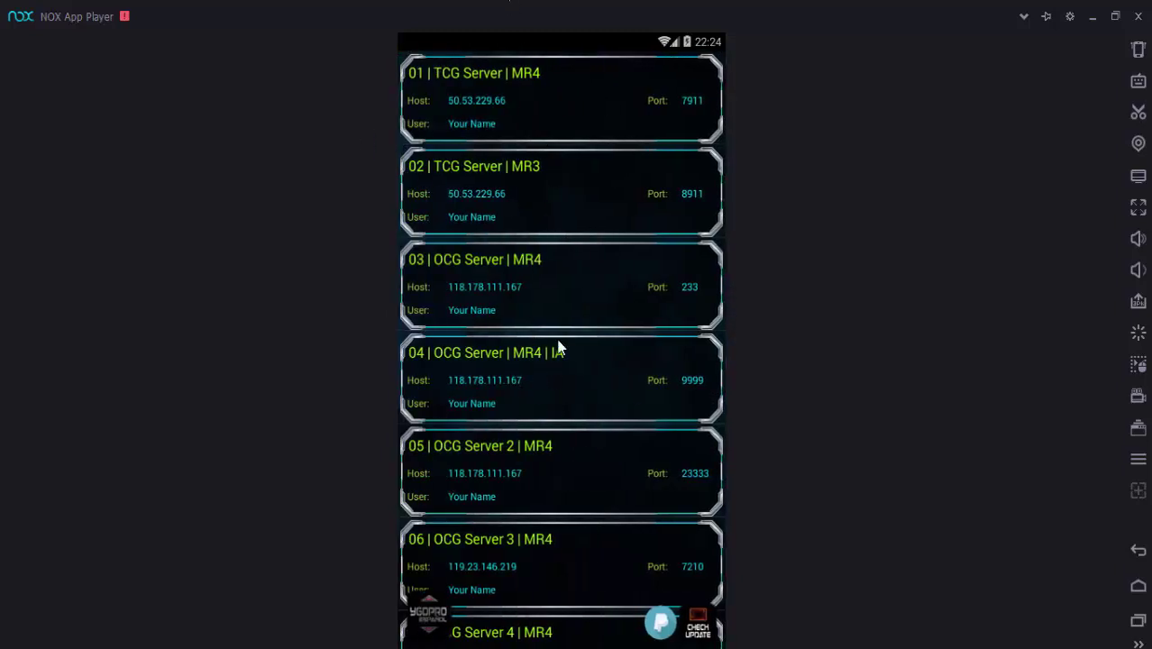
- Join a game on 01 | TCG Server | MR4 from the room name prompt
{"action": "left_click", "coordinate": [543, 101]}
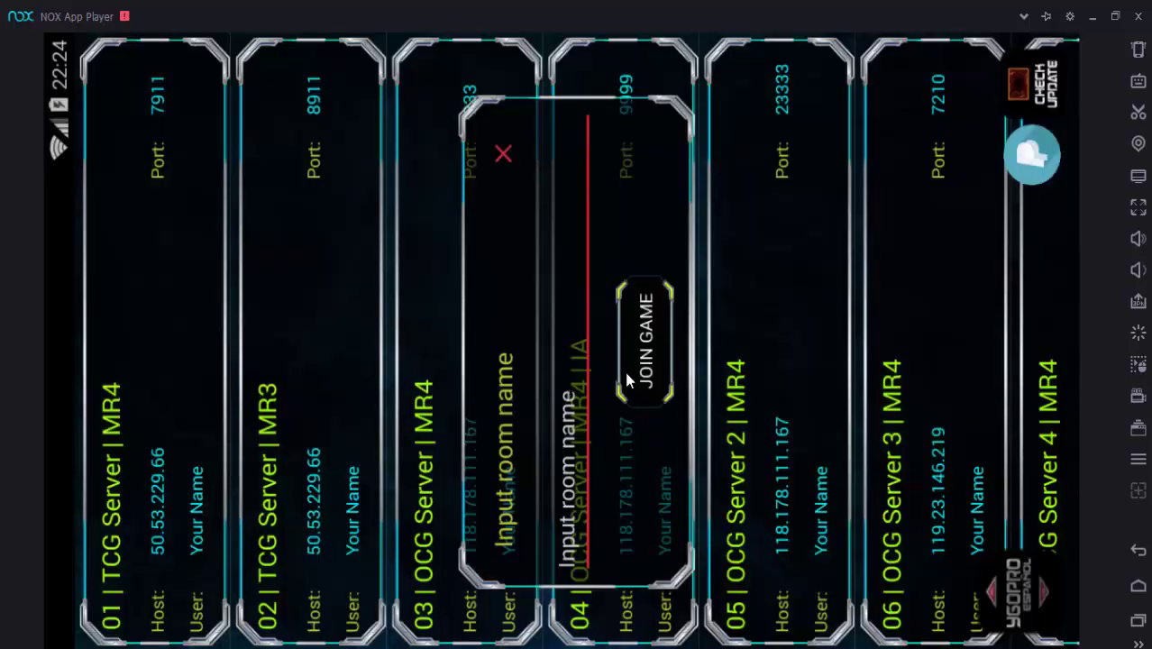
{"action": "left_click", "coordinate": [627, 378]}
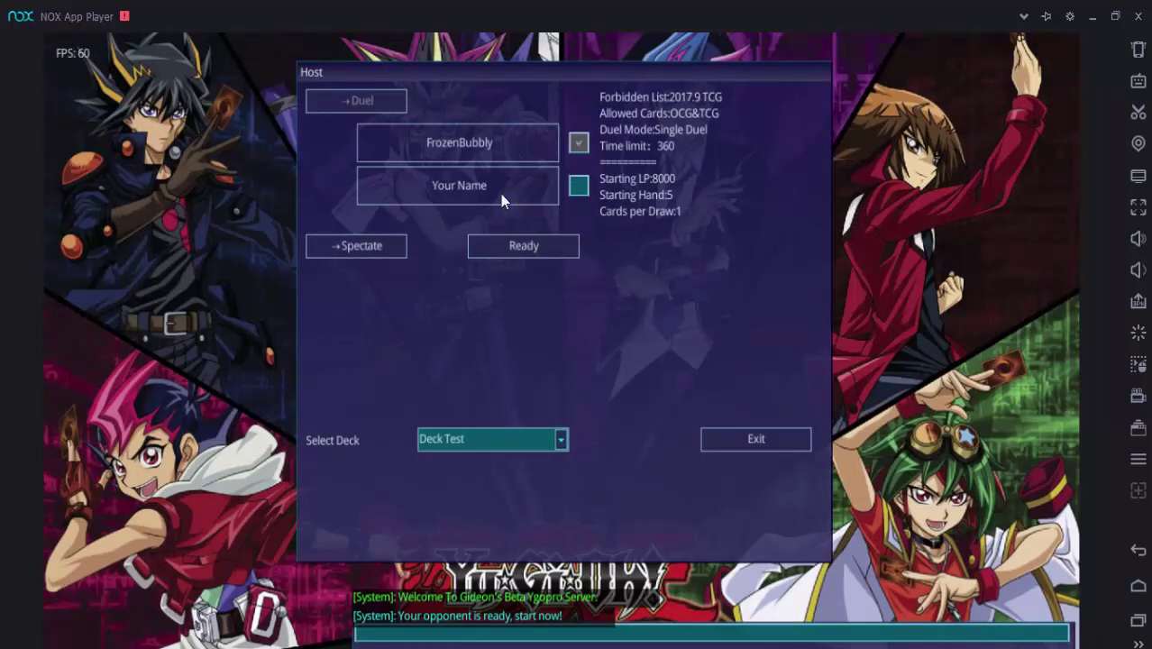
- Exit the duel room, join a LAN room with its room password, then exit to the main menu
{"action": "left_click", "coordinate": [756, 442]}
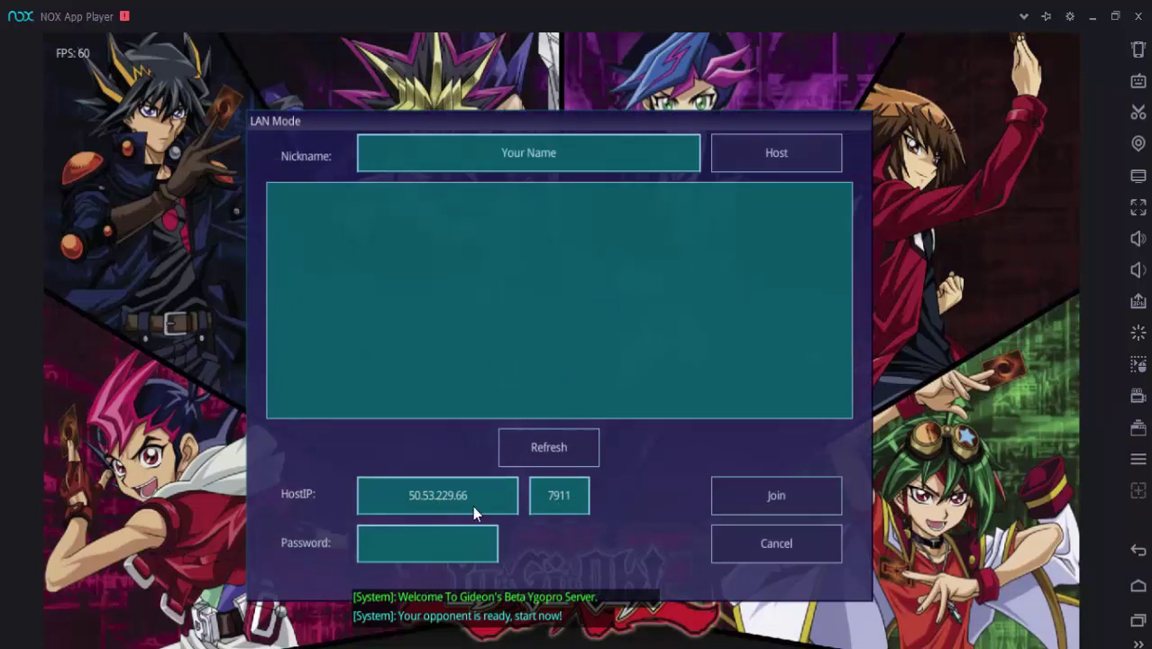
{"action": "left_click", "coordinate": [445, 538]}
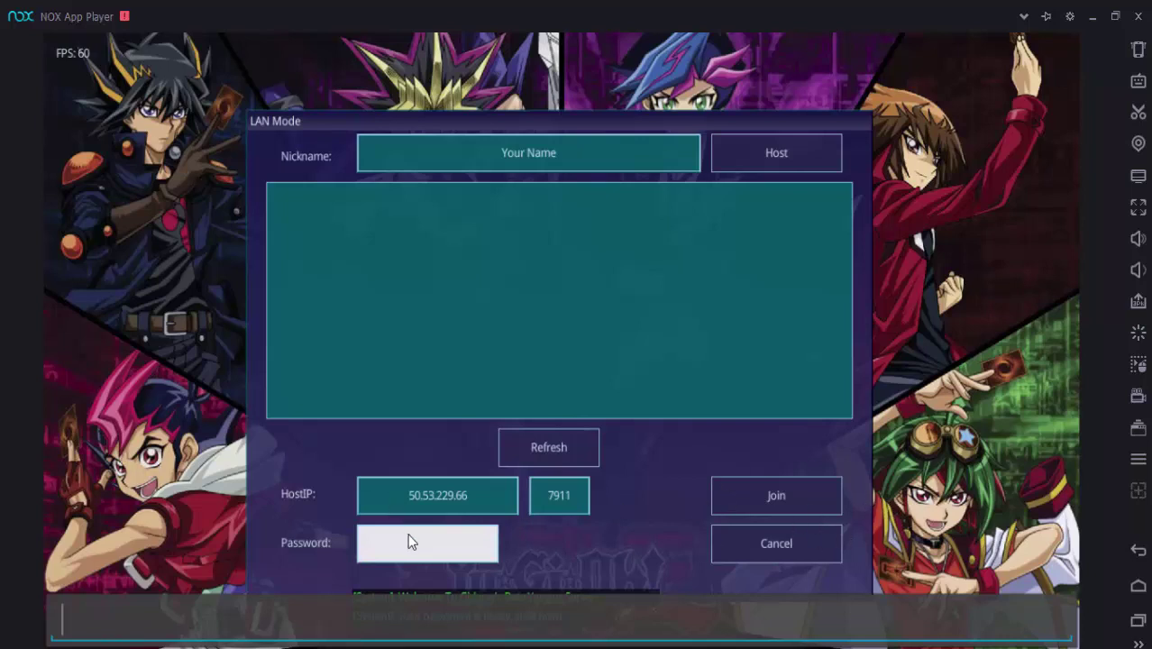
{"action": "type", "text": "#56656"}
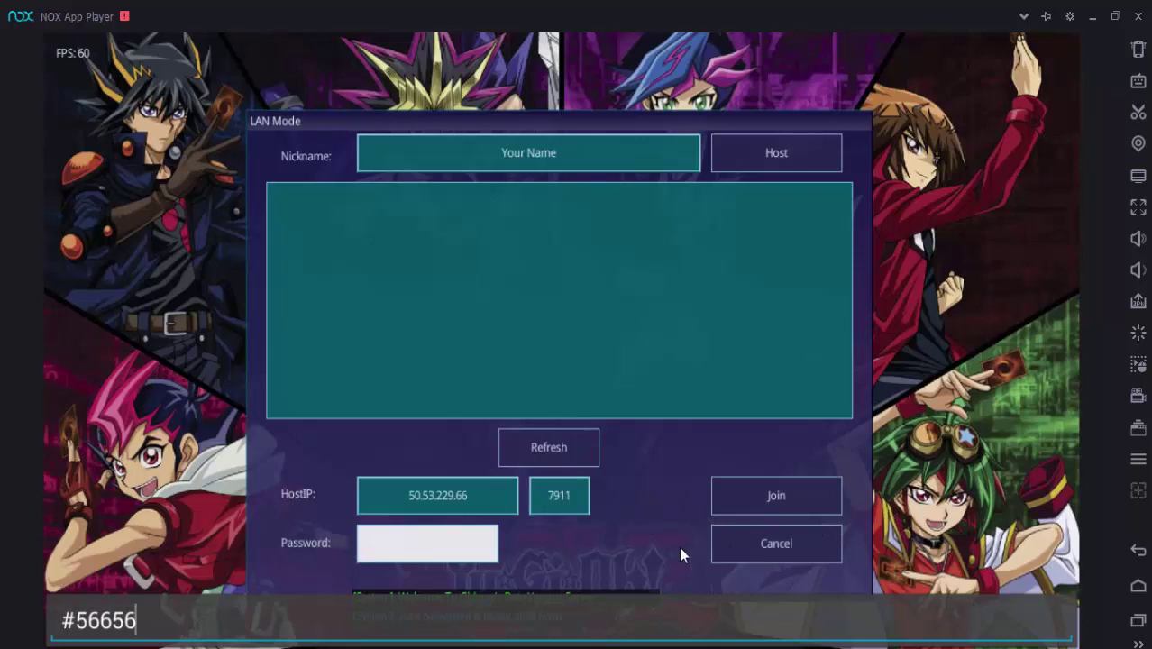
{"action": "key", "text": "Return"}
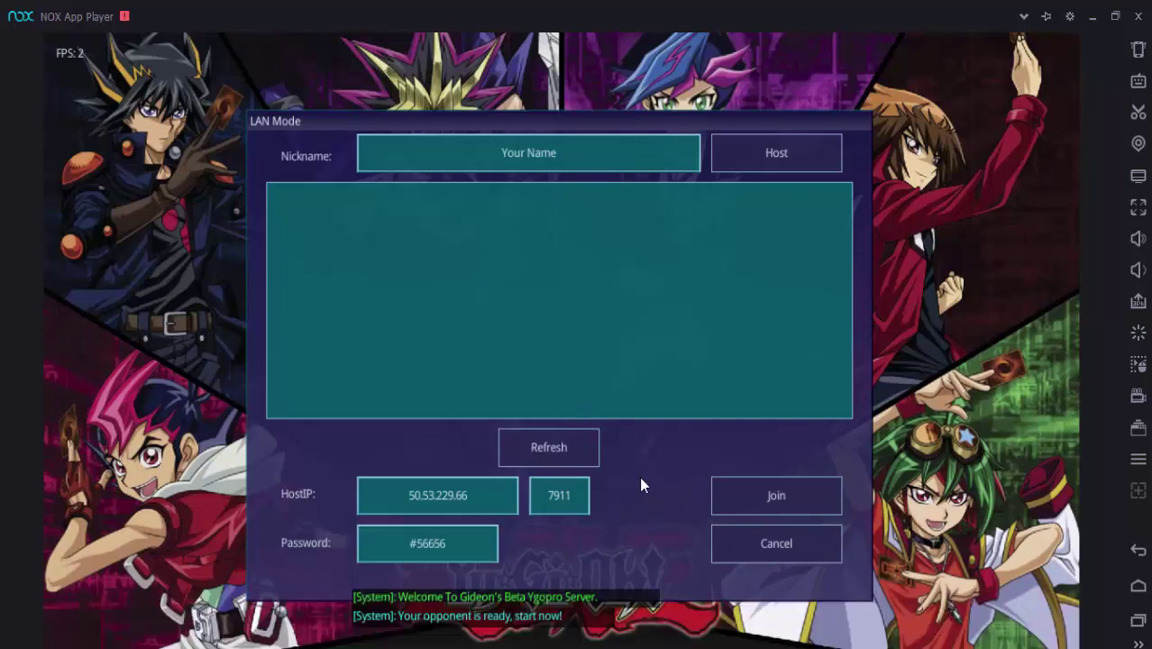
{"action": "left_click", "coordinate": [771, 492]}
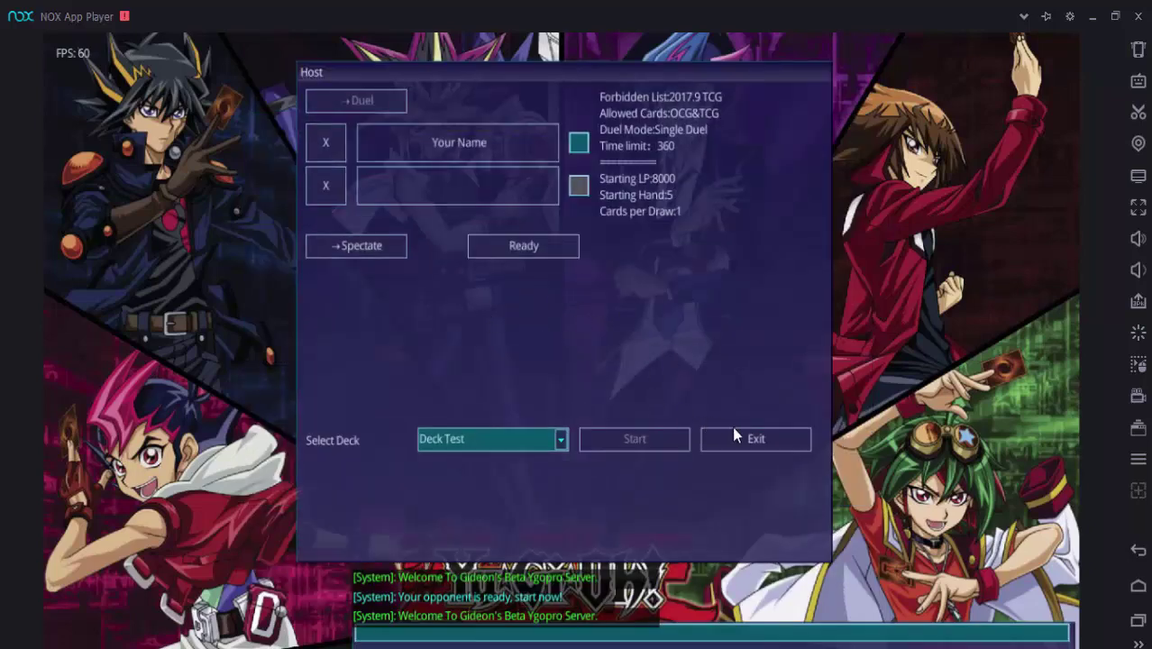
{"action": "left_click", "coordinate": [733, 430]}
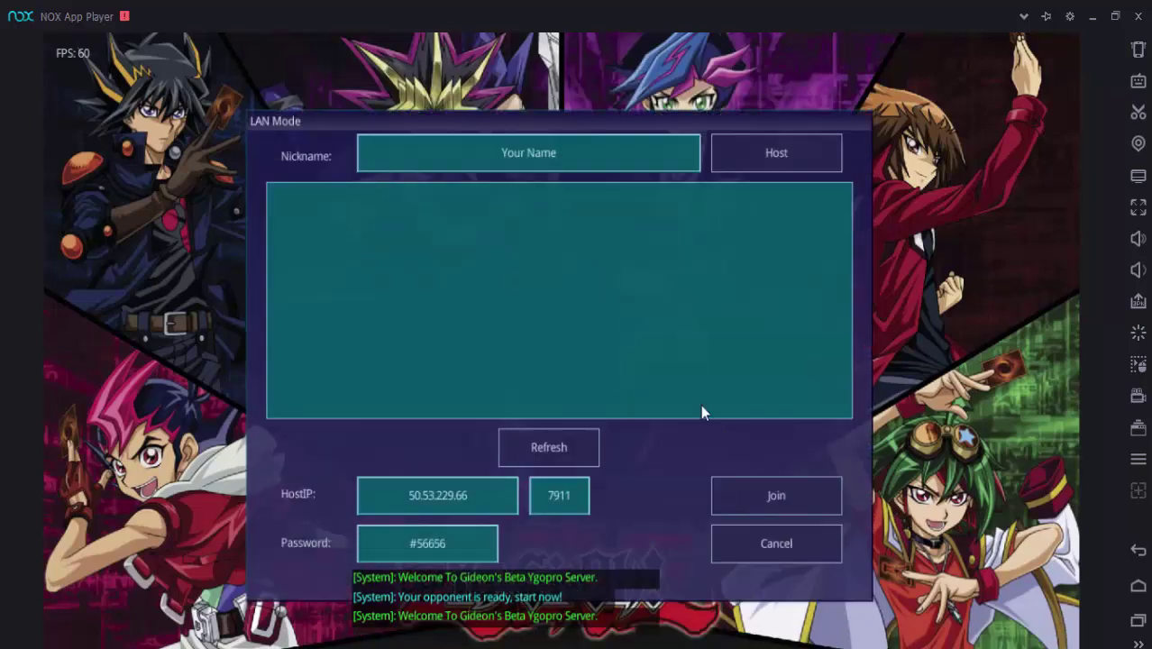
{"action": "left_click", "coordinate": [778, 550]}
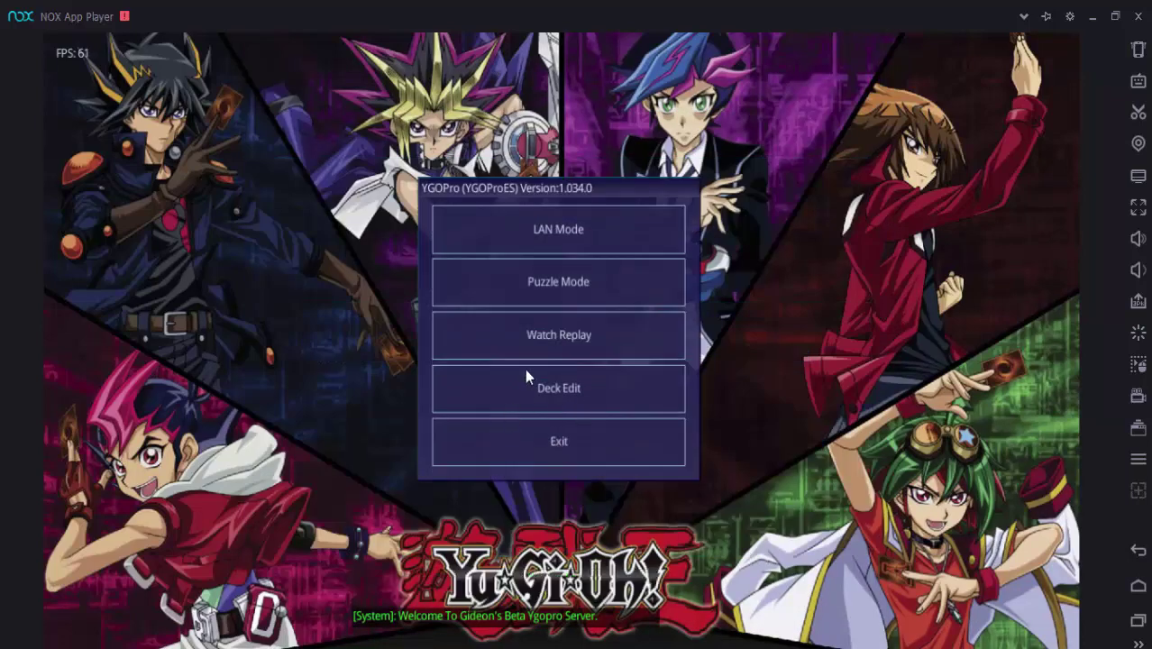